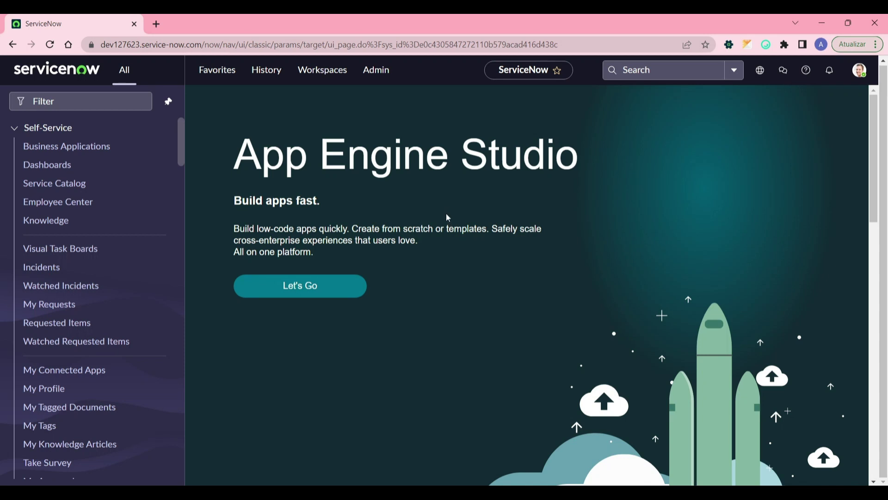
Filter the navigator for 'incident' and open the Self-Service Incidents list
left_click(122, 102)
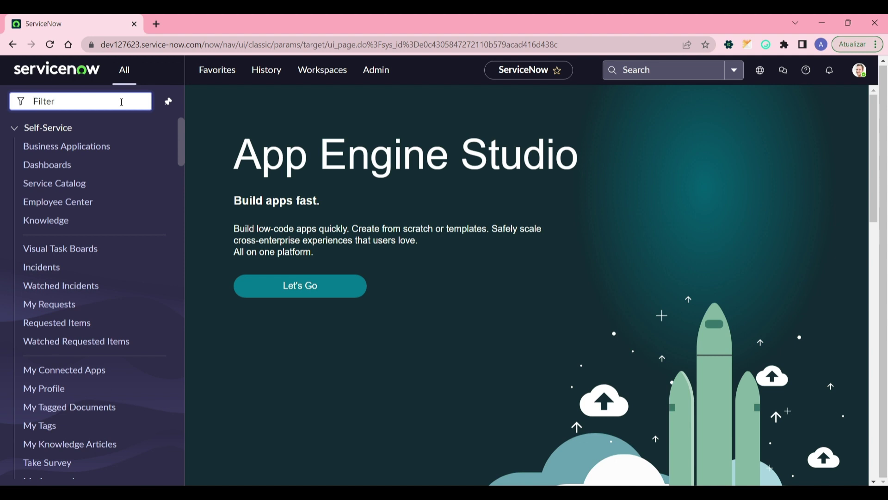
type("inci")
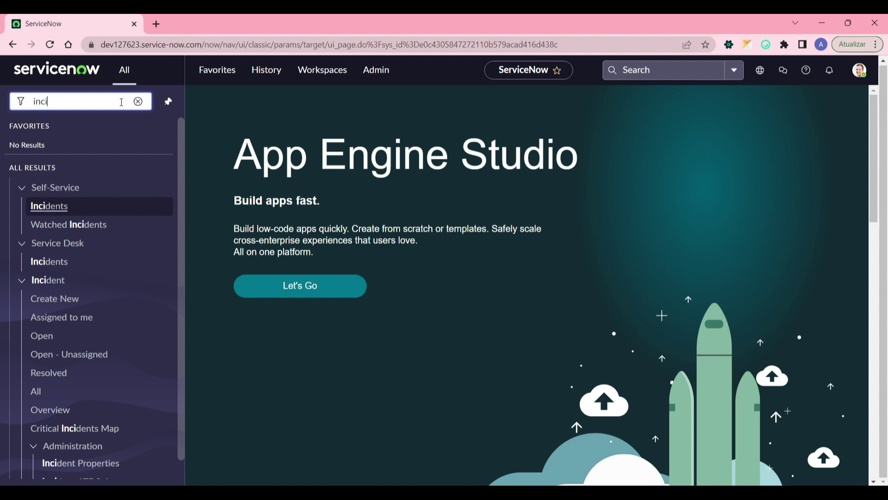
type("dent")
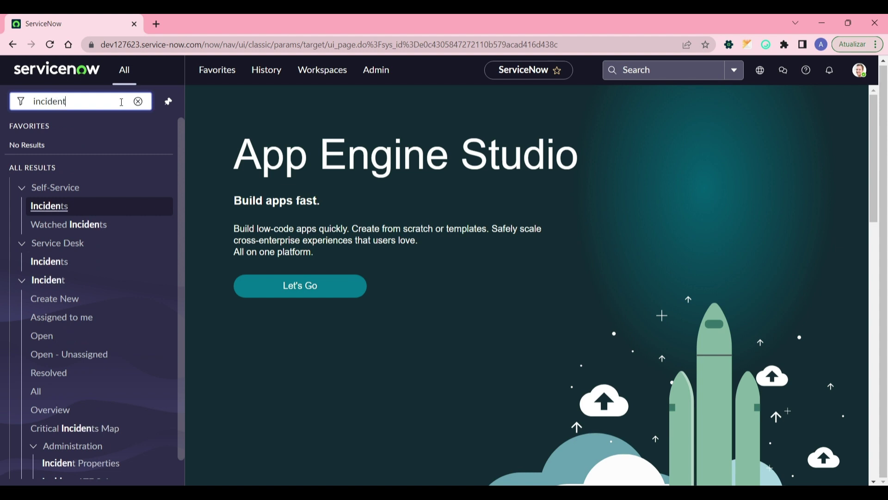
left_click(79, 208)
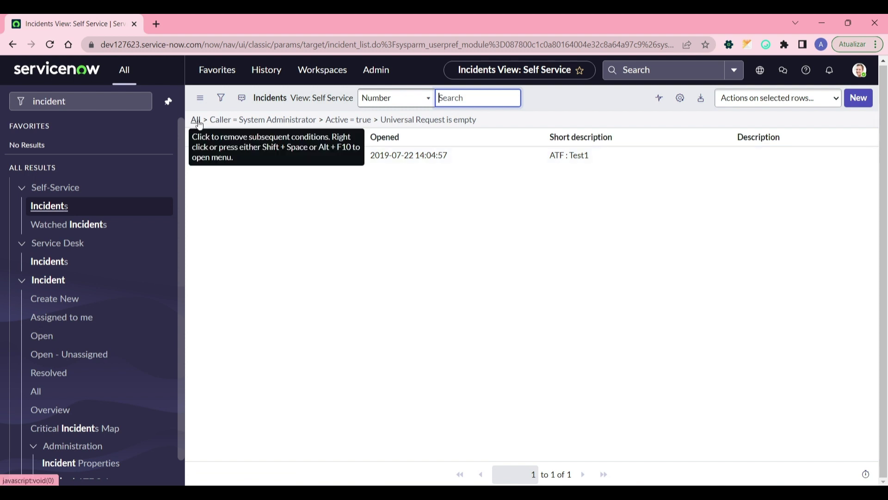
Switch the incidents list to Default view and clear its filter to show all incidents
right_click(314, 98)
mouse_move(343, 109)
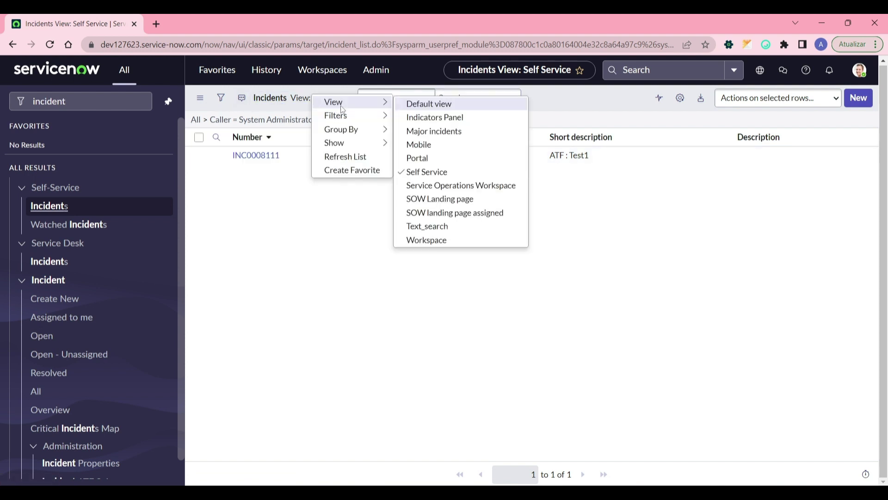
left_click(404, 103)
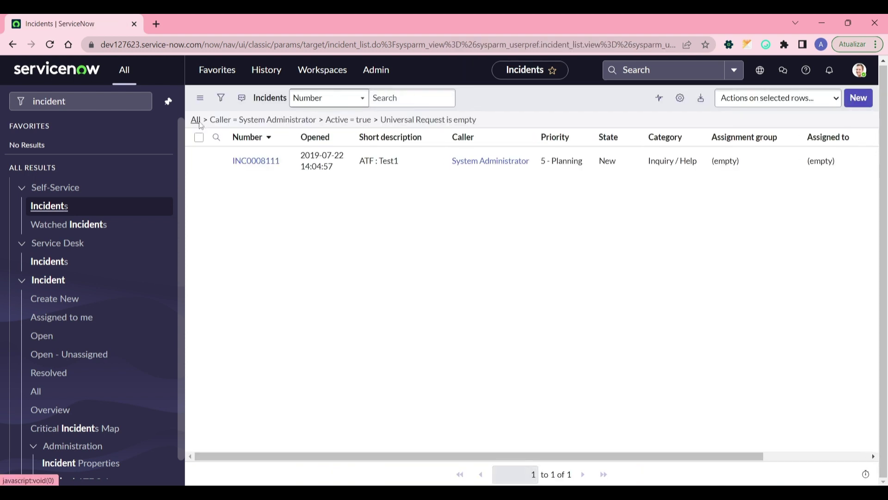
left_click(200, 122)
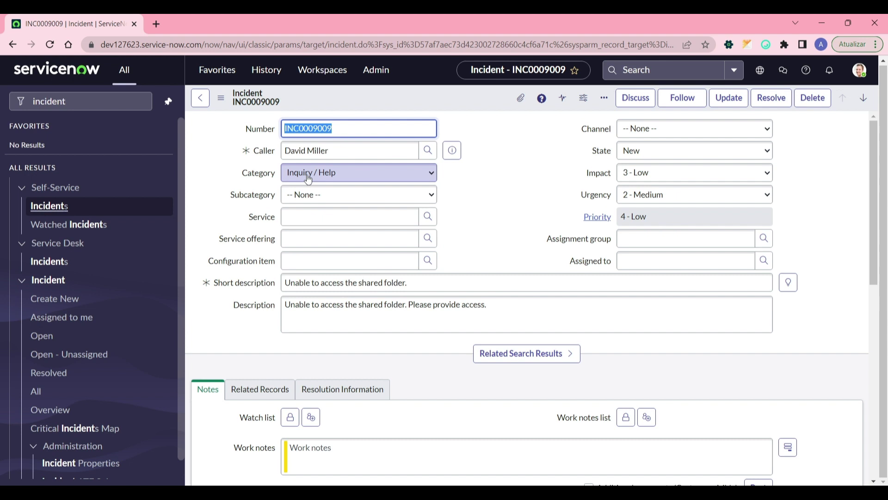
Open the dictionary entry for the Subcategory field on INC0009009
right_click(263, 198)
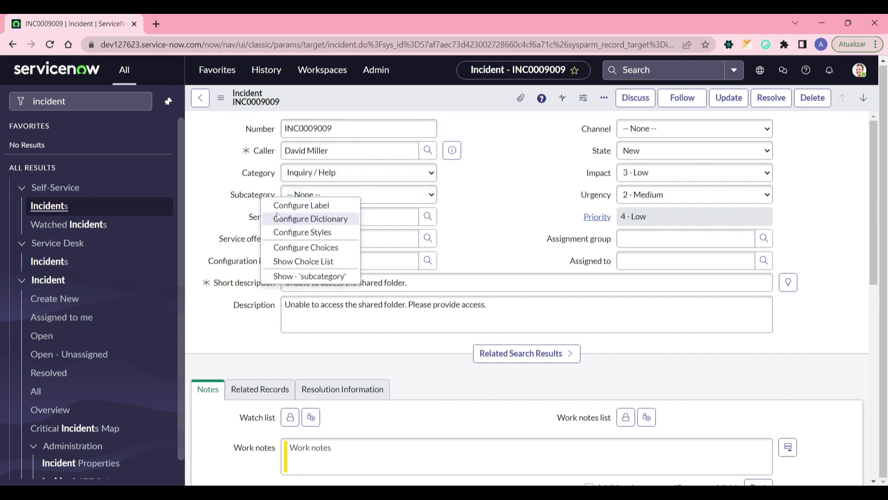
left_click(453, 200)
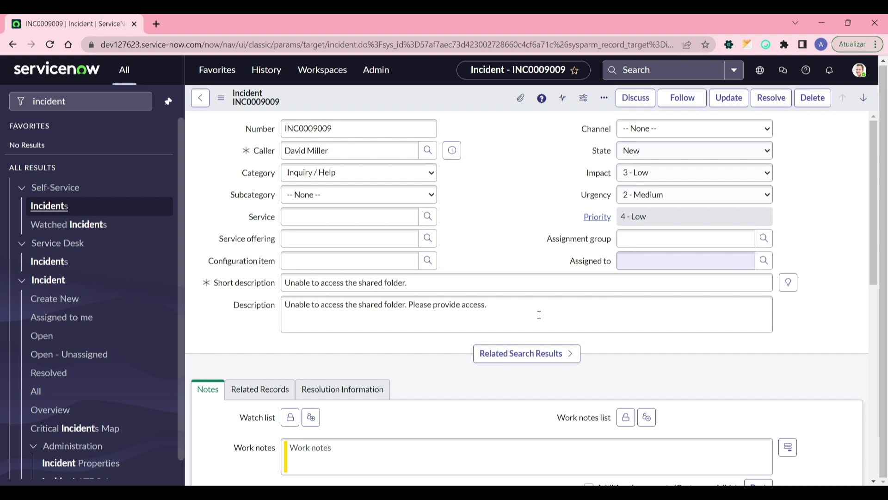
right_click(258, 200)
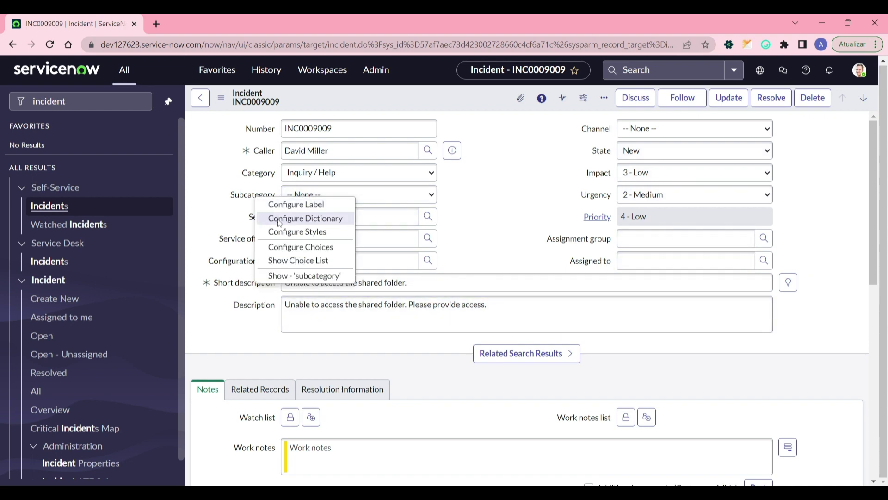
left_click(280, 223)
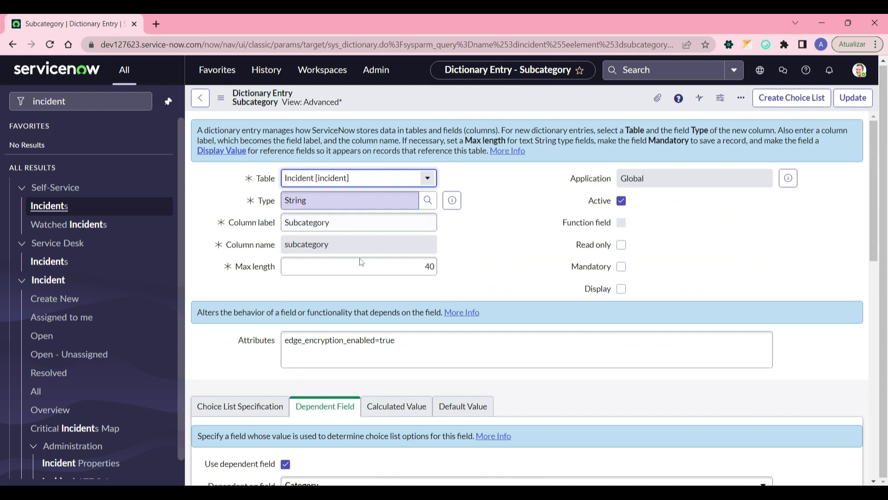
scroll(350, 255, "down", 6)
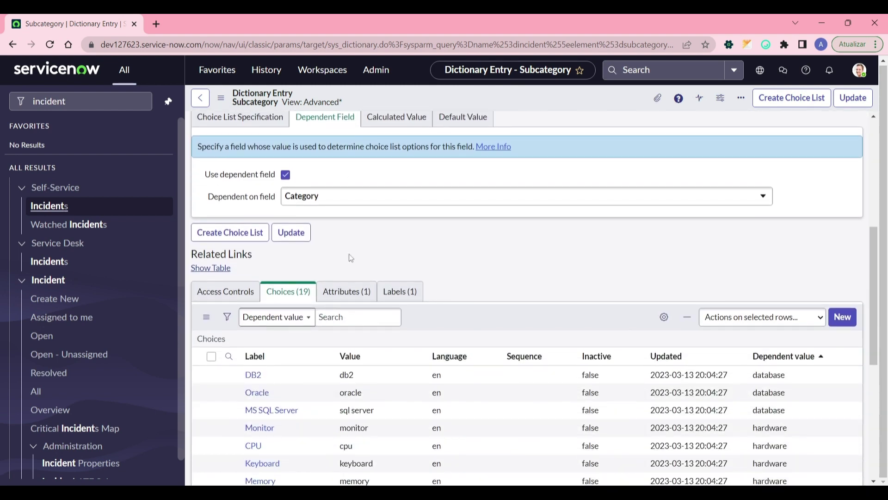
scroll(350, 258, "up", 6)
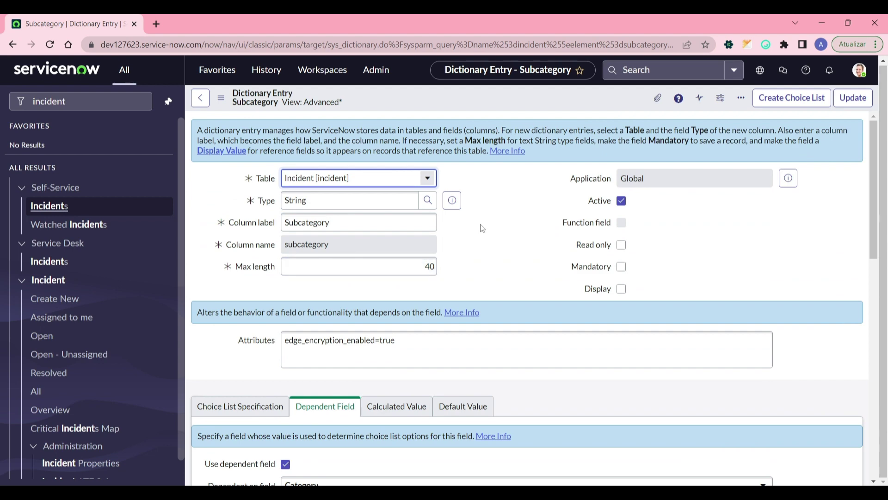
scroll(486, 226, "down", 6)
scroll(478, 240, "down", 3)
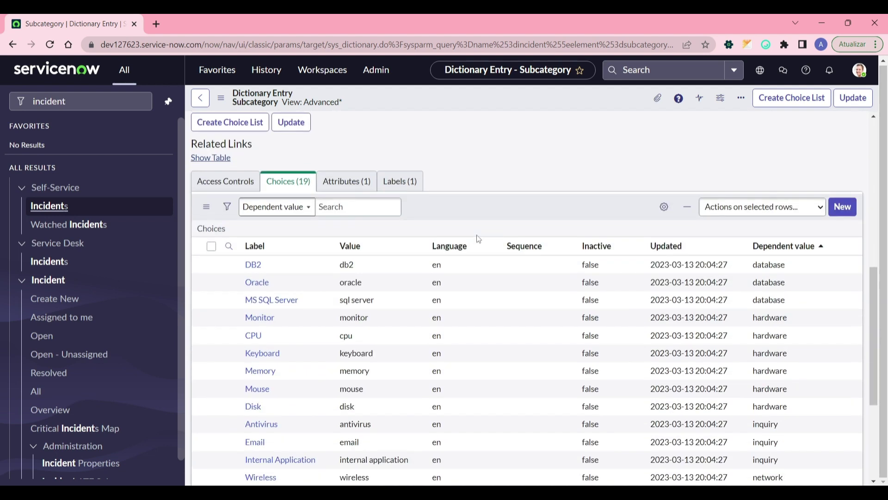
scroll(372, 323, "down", 4)
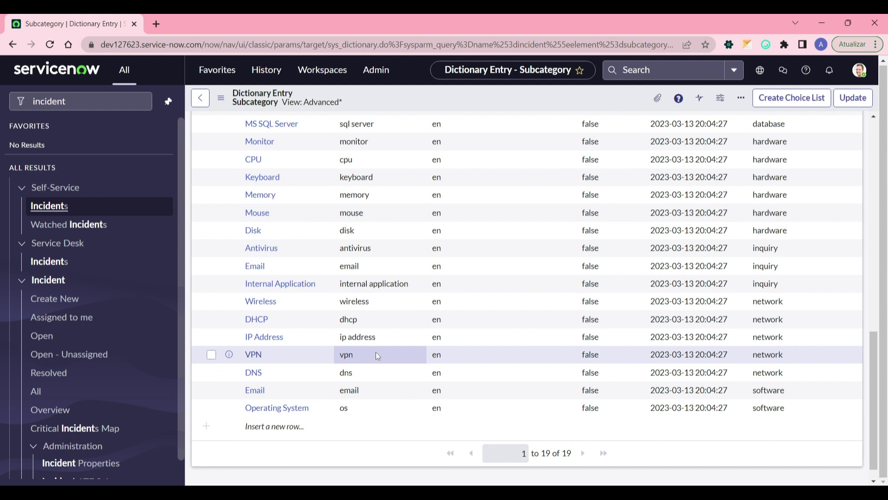
scroll(377, 351, "up", 2)
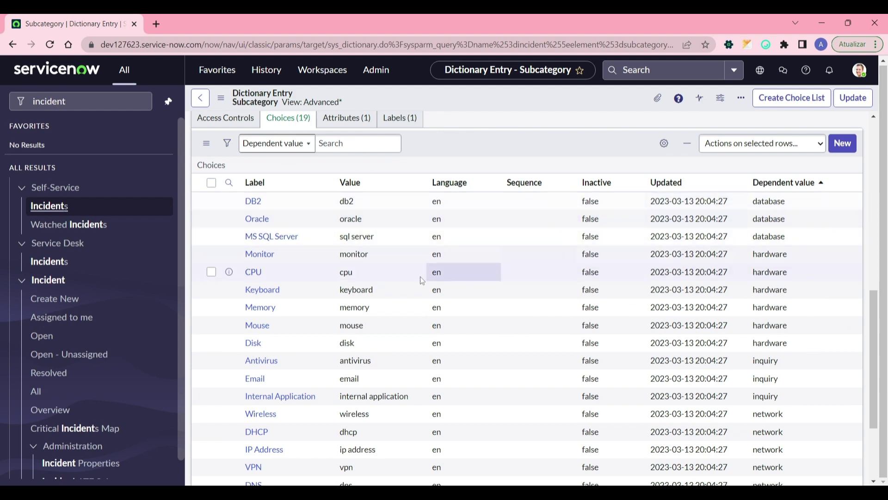
scroll(420, 277, "up", 4)
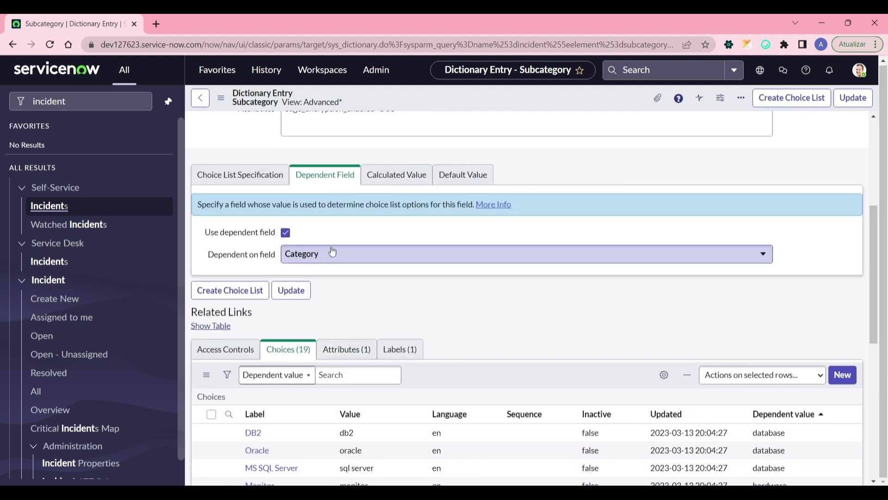
left_click(335, 179)
left_click(285, 233)
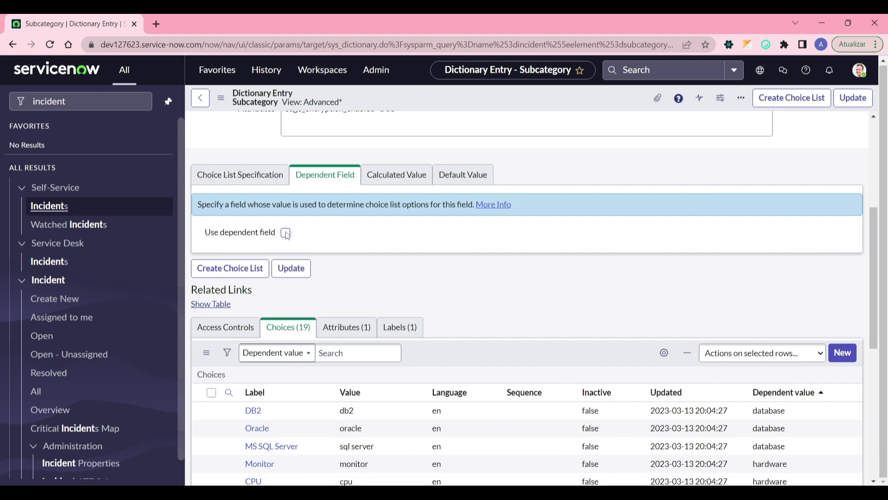
left_click(285, 232)
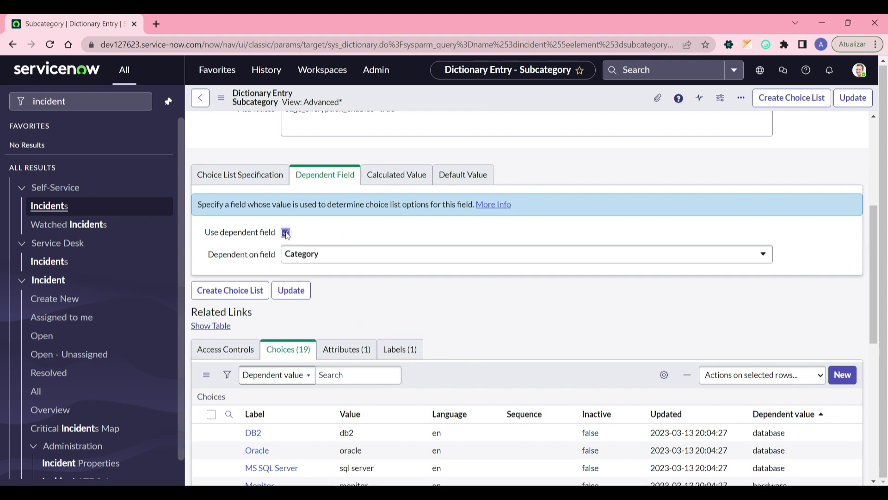
left_click(426, 255)
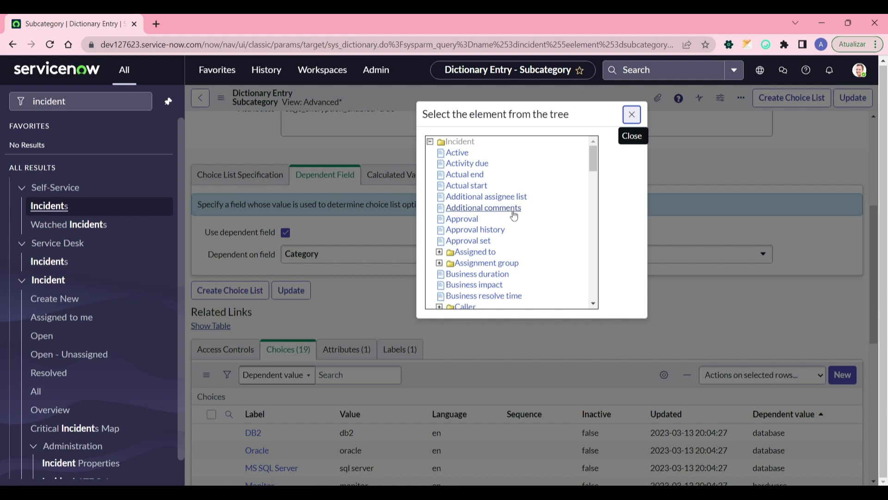
scroll(513, 214, "down", 3)
scroll(514, 214, "up", 3)
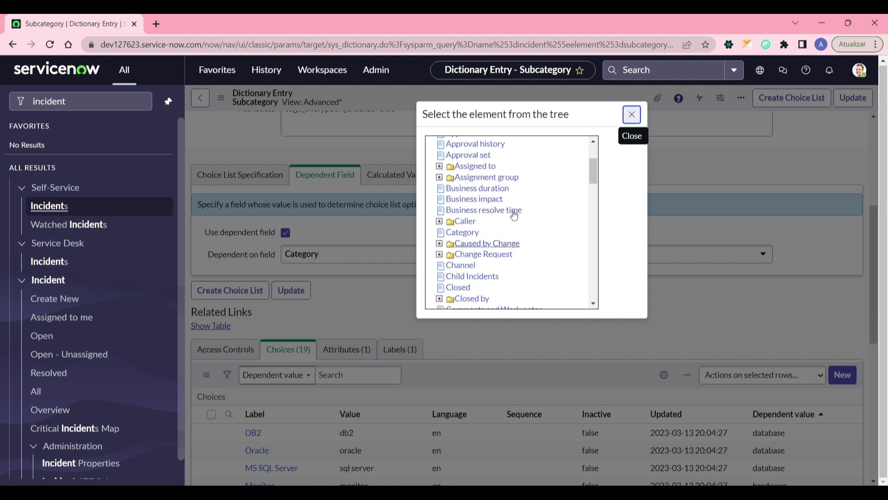
scroll(518, 211, "down", 10)
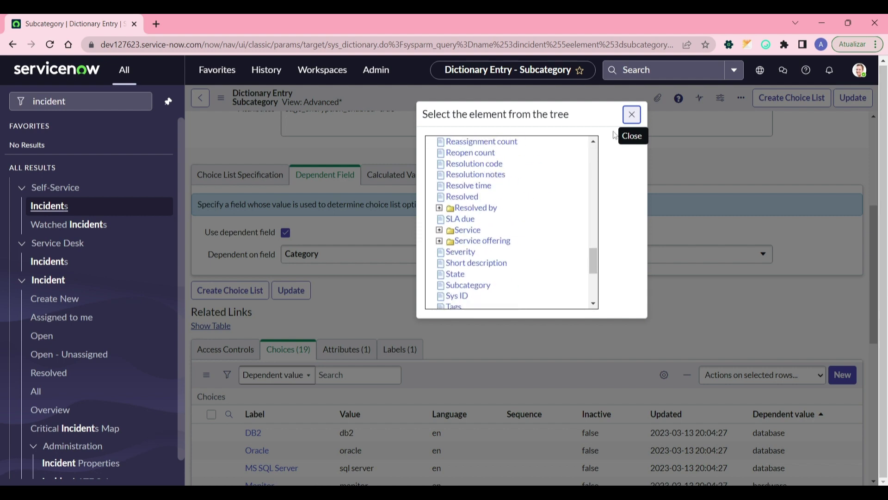
left_click(632, 114)
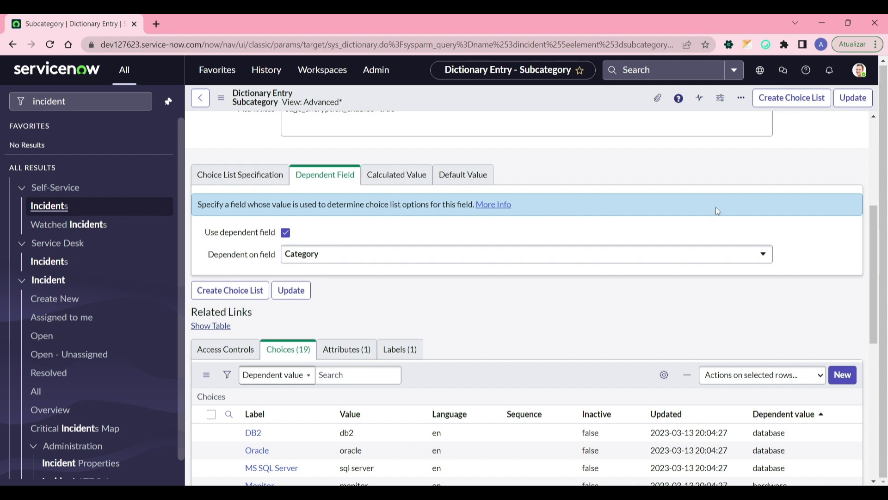
scroll(715, 207, "down", 2)
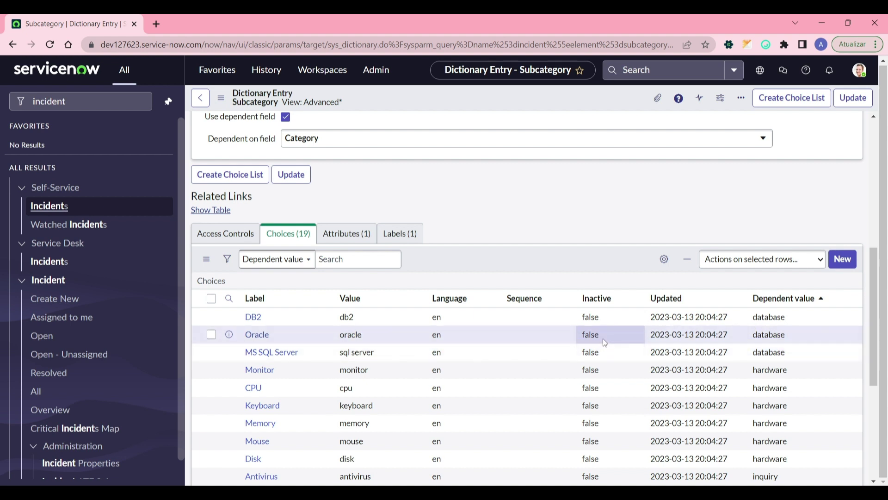
Scroll through the Subcategory entry's 19 Category-dependent choices
scroll(631, 340, "down", 1)
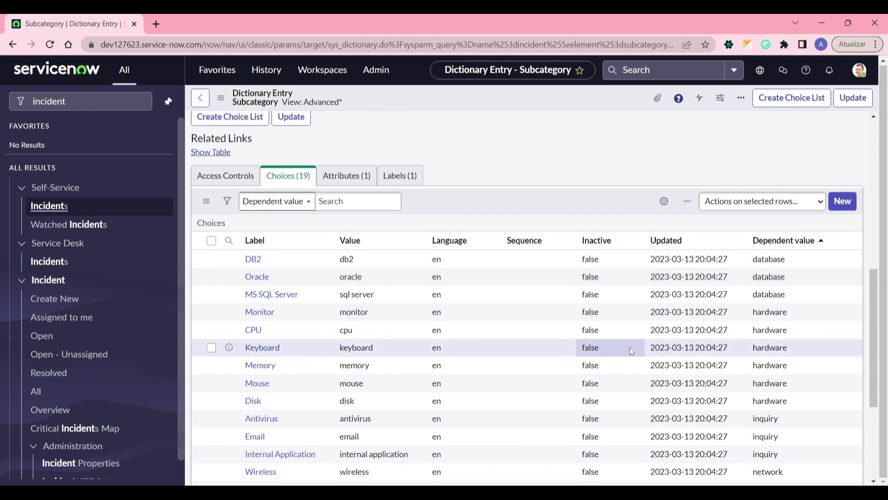
scroll(518, 337, "down", 1)
scroll(518, 337, "up", 2)
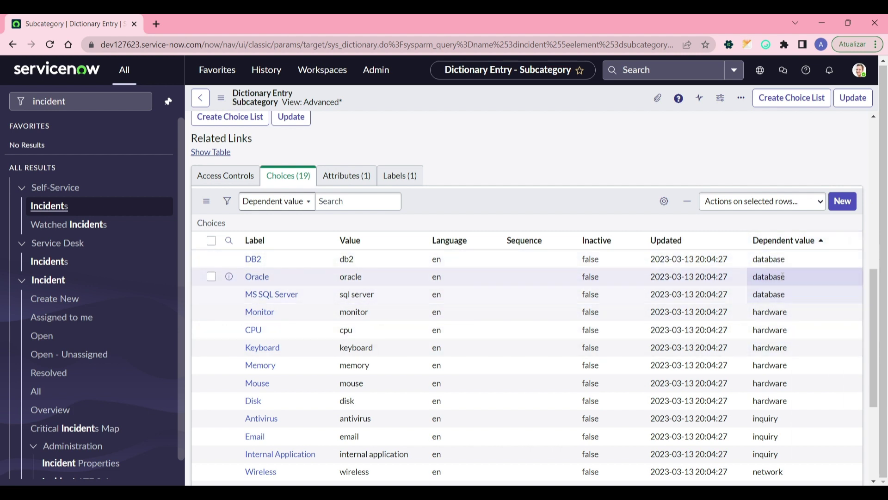
scroll(736, 336, "up", 10)
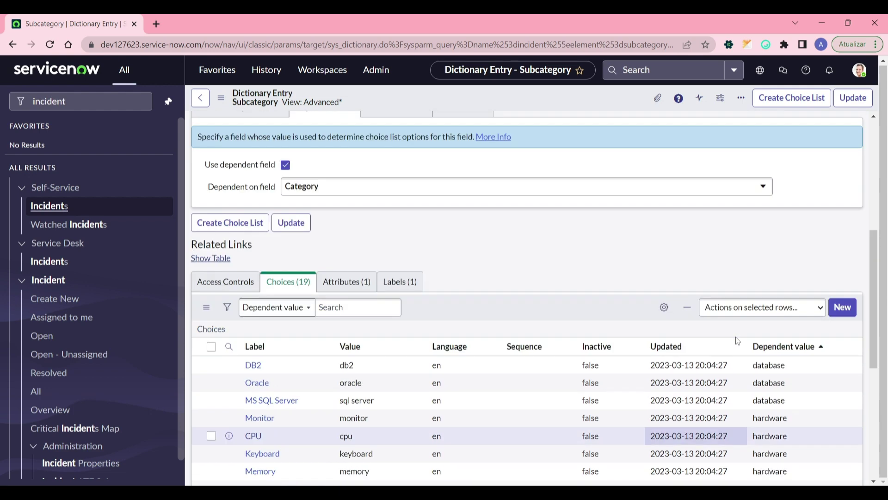
scroll(722, 337, "down", 2)
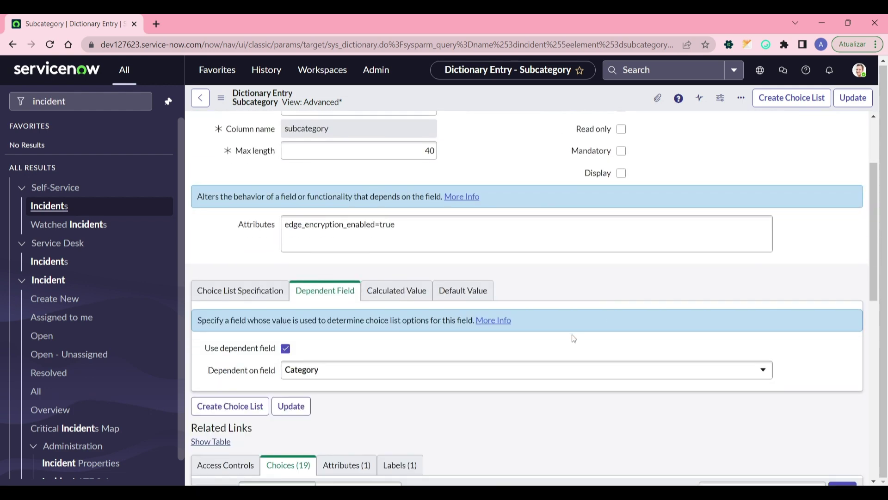
left_click(67, 213)
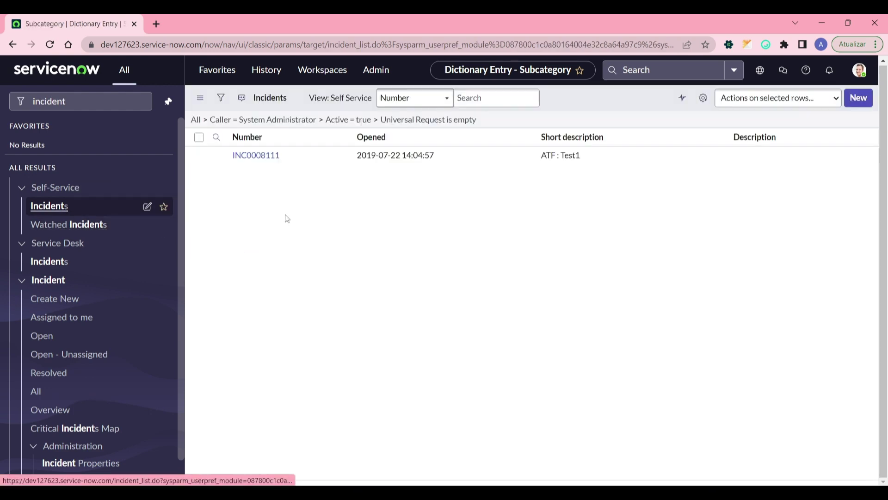
left_click(196, 119)
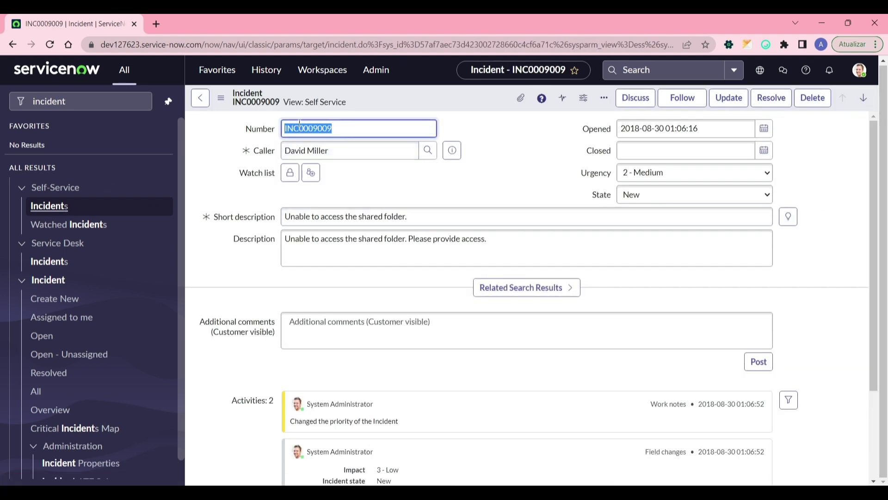
left_click(303, 102)
left_click(317, 125)
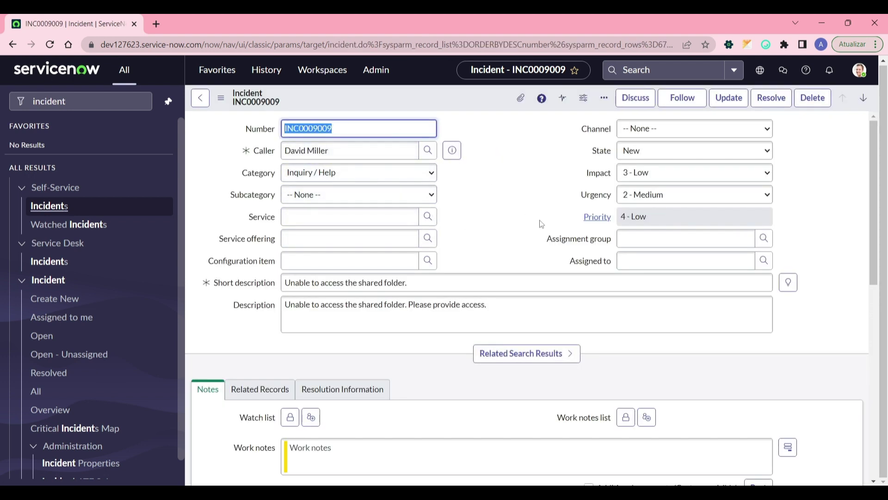
left_click(800, 165)
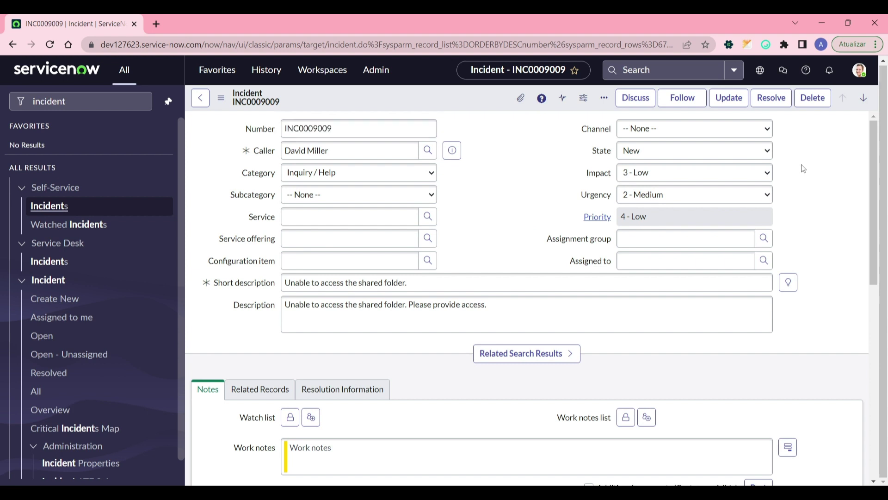
left_click(649, 133)
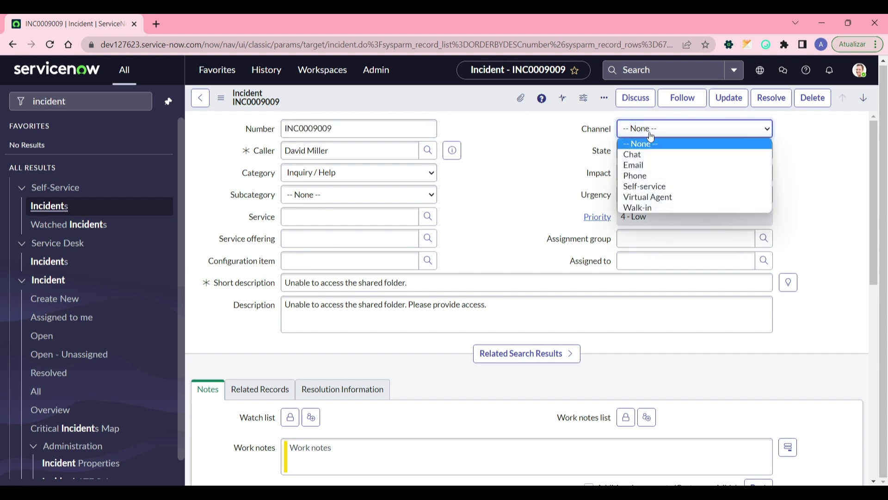
left_click(548, 186)
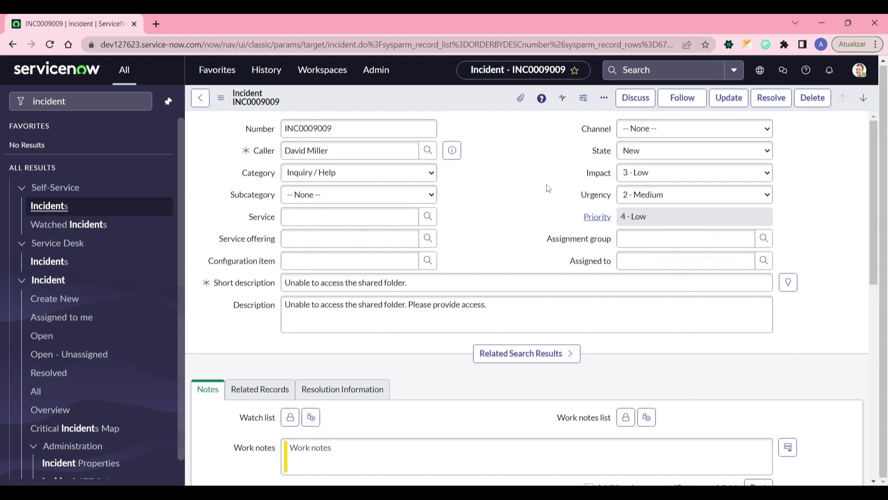
left_click(341, 219)
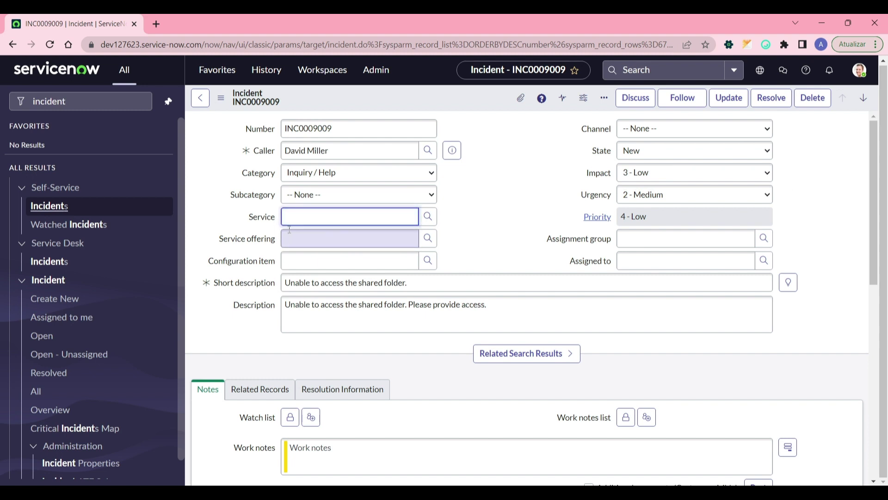
Pick SAP Enterprise Services from the Services lookup as the incident's Service
left_click(429, 221)
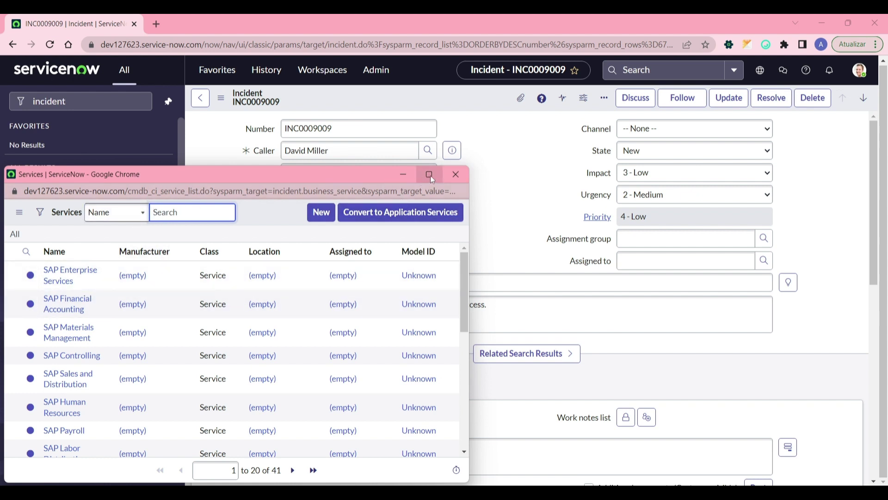
left_click(456, 174)
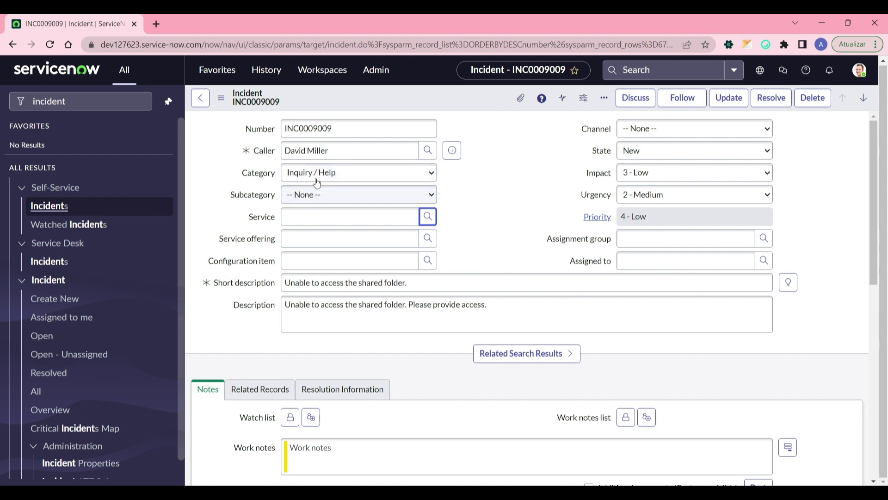
left_click(342, 216)
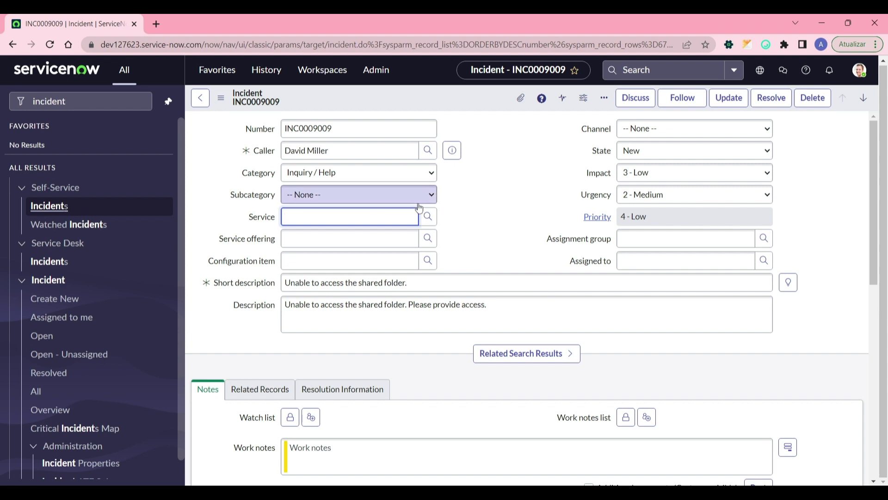
left_click(516, 199)
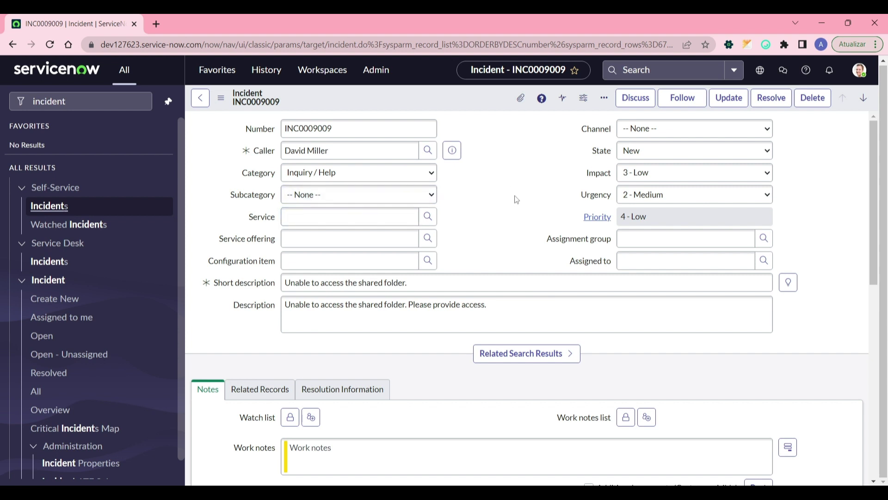
left_click(428, 217)
left_click(70, 275)
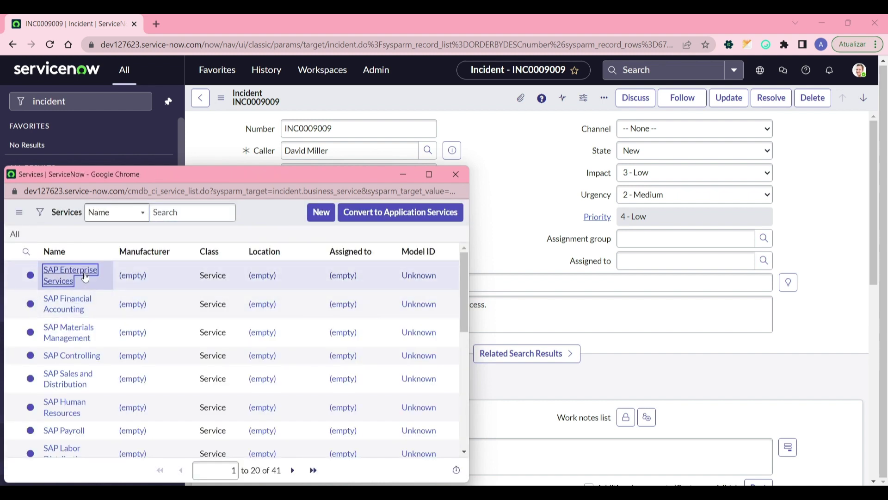
Open the SAP Enterprise Services record in a new browser tab
left_click(473, 216)
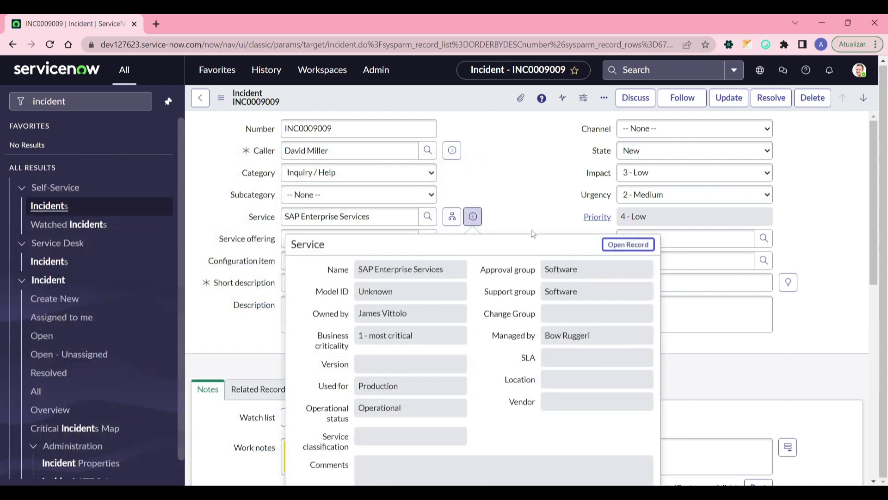
right_click(606, 251)
left_click(620, 260)
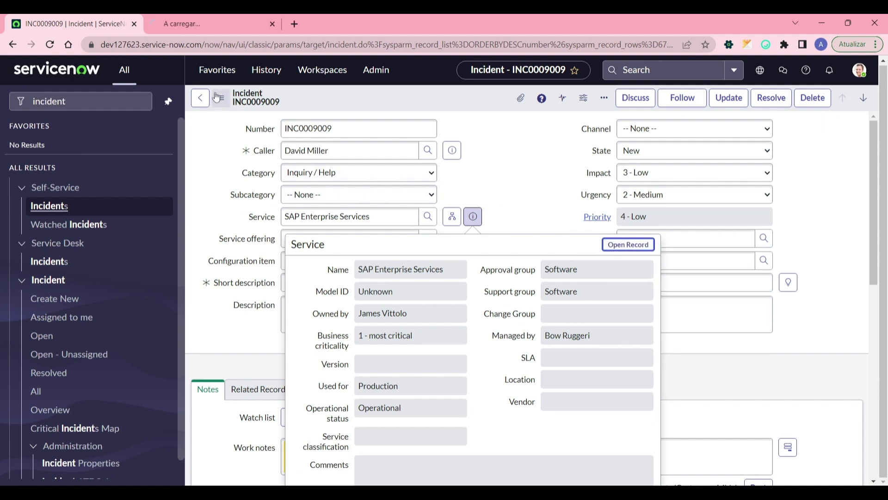
left_click(191, 23)
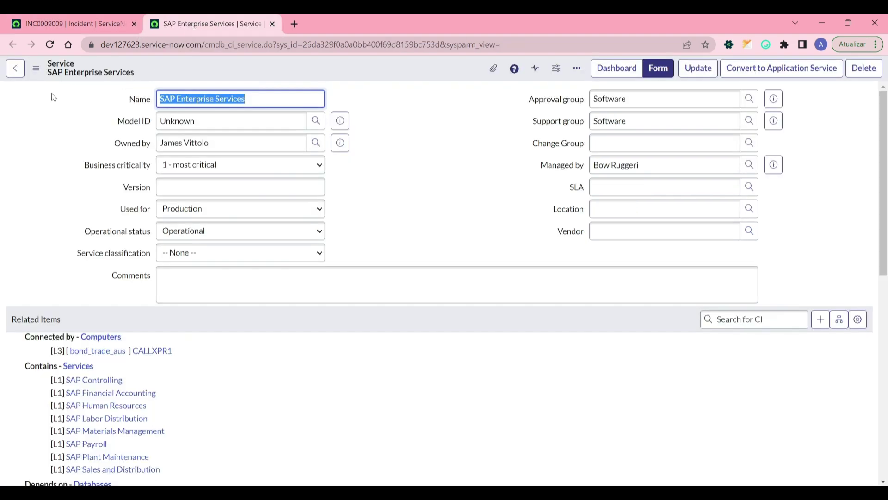
Copy the SAP Enterprise Services sys_id and return to the incident form
left_click(36, 68)
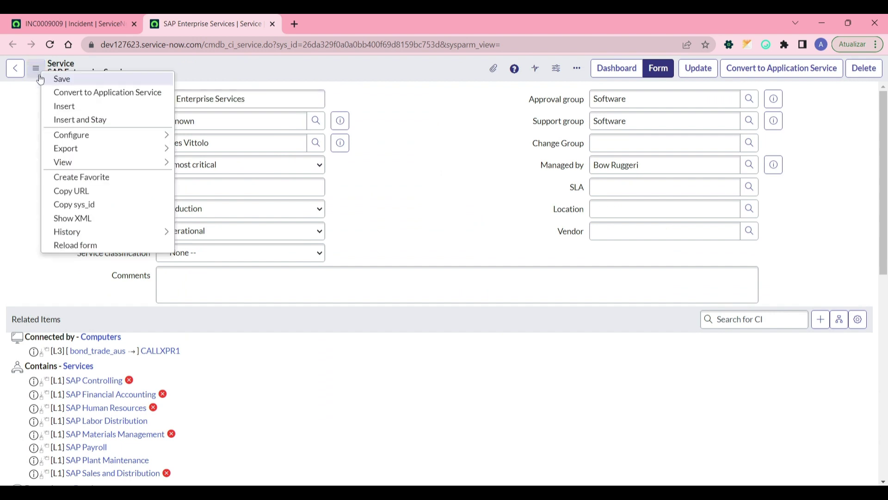
left_click(97, 209)
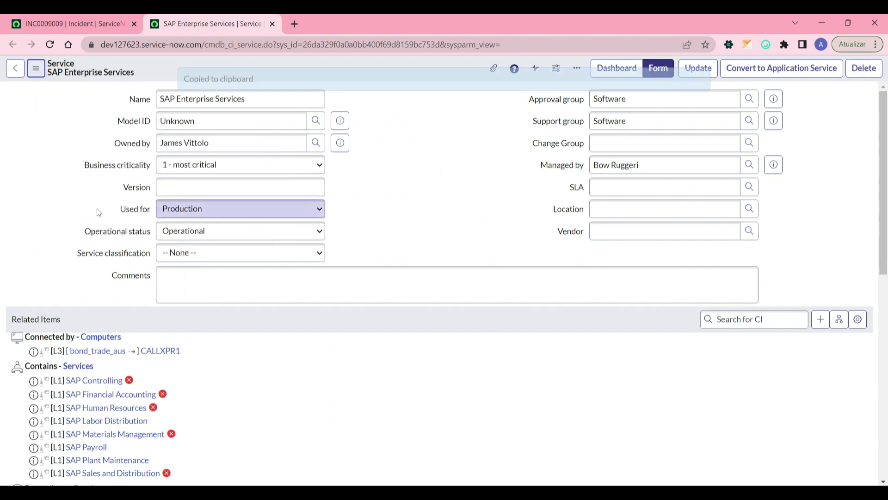
left_click(116, 24)
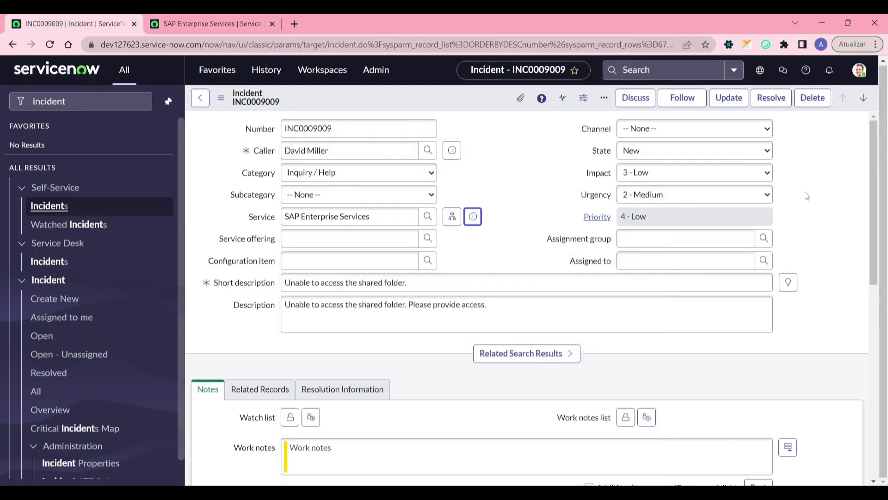
left_click(807, 194)
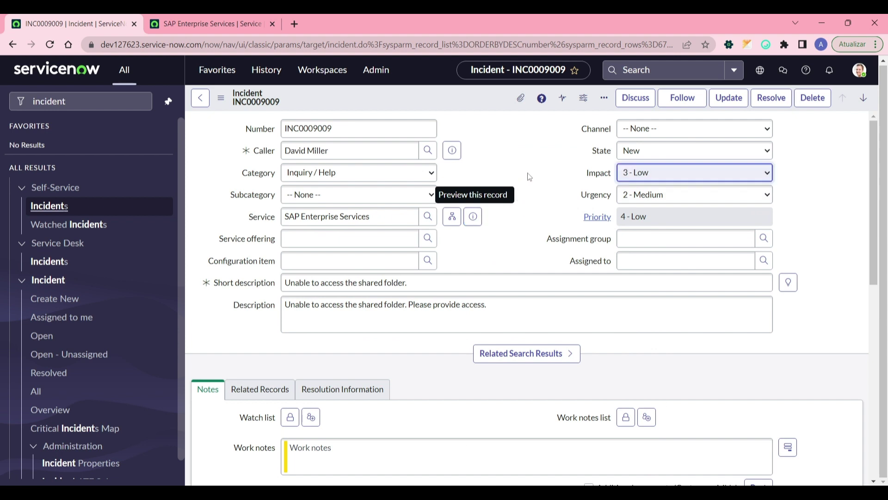
Open the Channel field's Contact type dictionary entry and scroll to its 13 choices
left_click(619, 129)
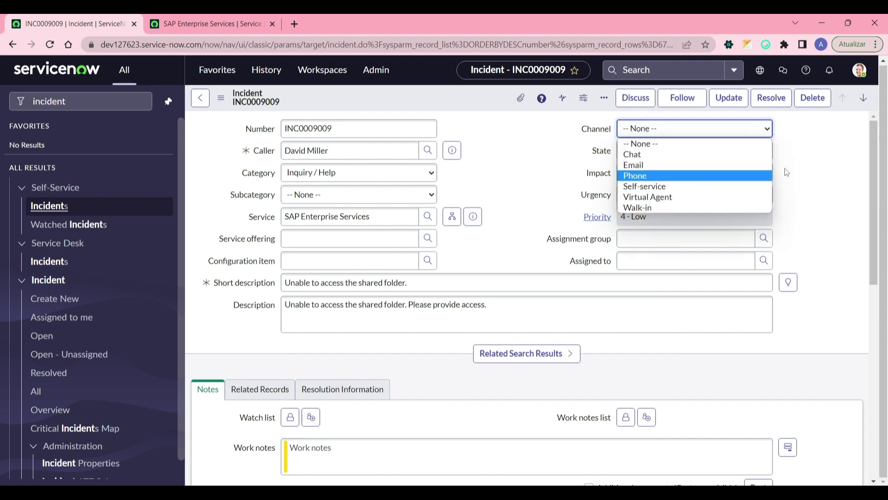
left_click(596, 136)
right_click(603, 137)
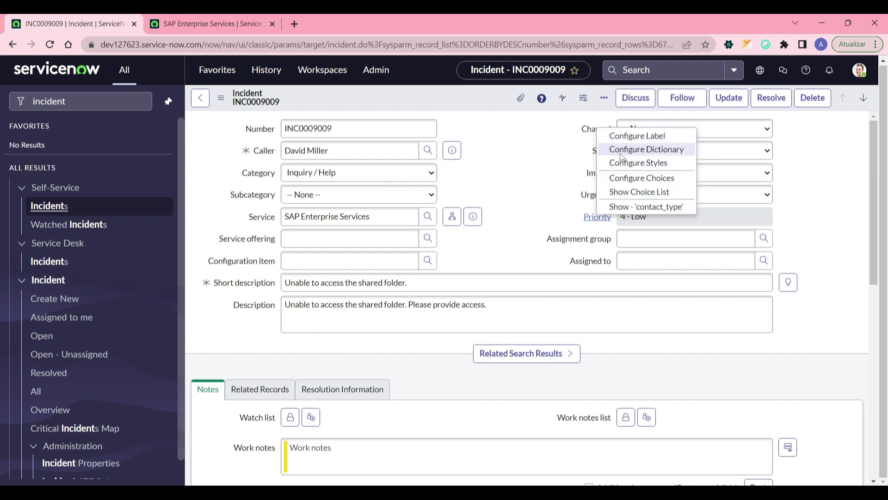
left_click(622, 151)
left_click(508, 118)
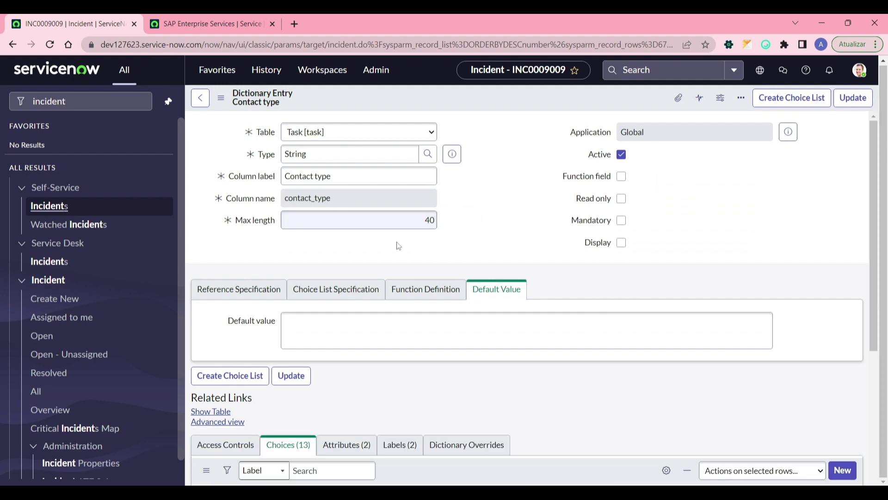
scroll(414, 245, "down", 2)
scroll(415, 248, "down", 3)
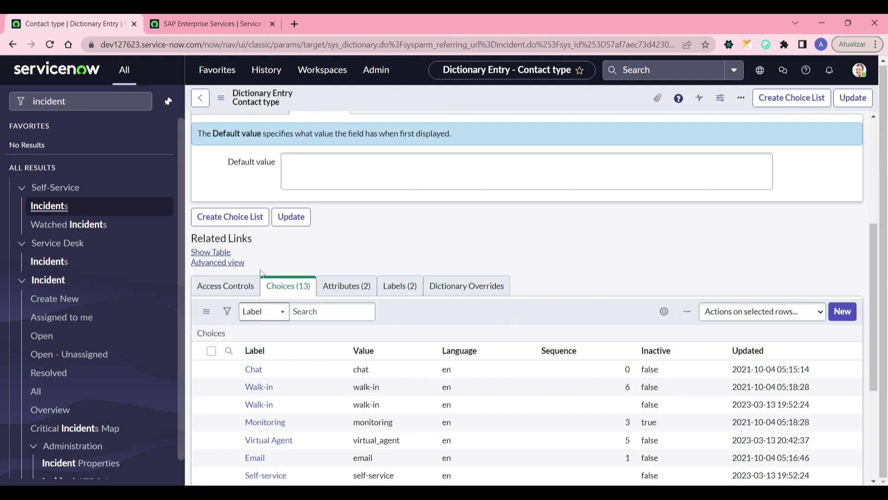
In Advanced view, enable Use dependent field and set Dependent on field to Service
left_click(238, 262)
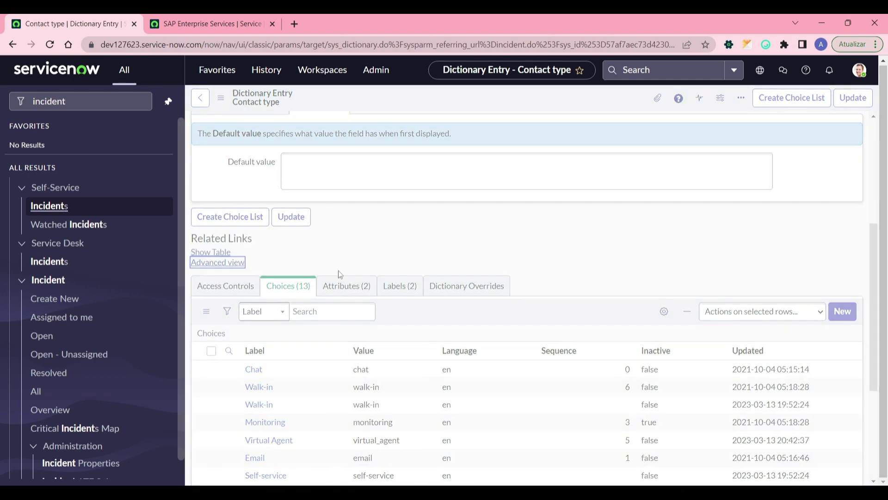
scroll(337, 253, "down", 2)
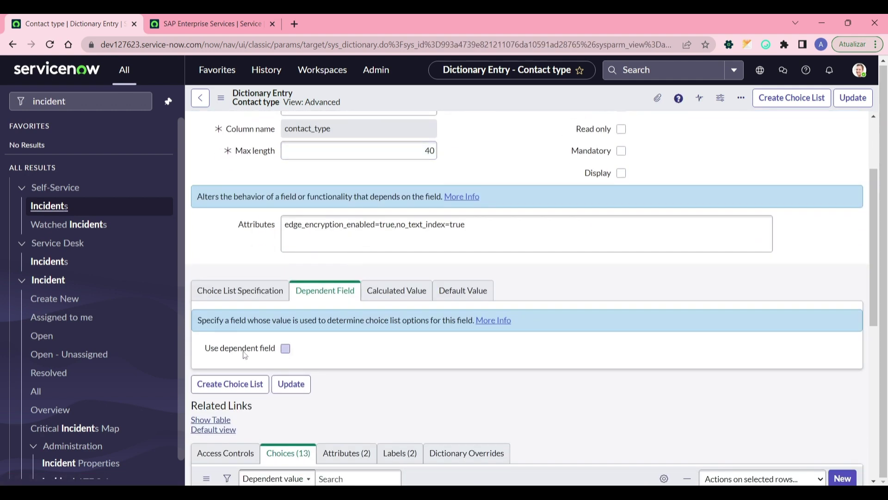
left_click(285, 349)
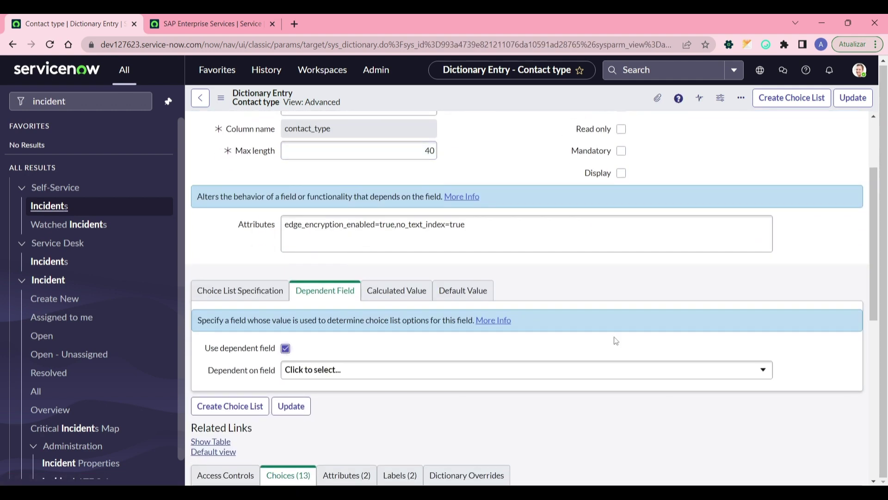
scroll(614, 337, "down", 4)
scroll(435, 254, "up", 2)
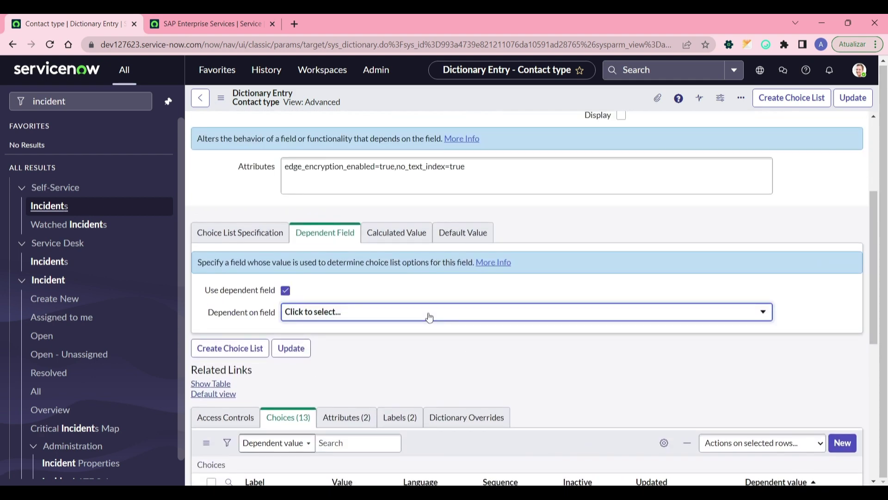
left_click(430, 312)
scroll(490, 221, "down", 10)
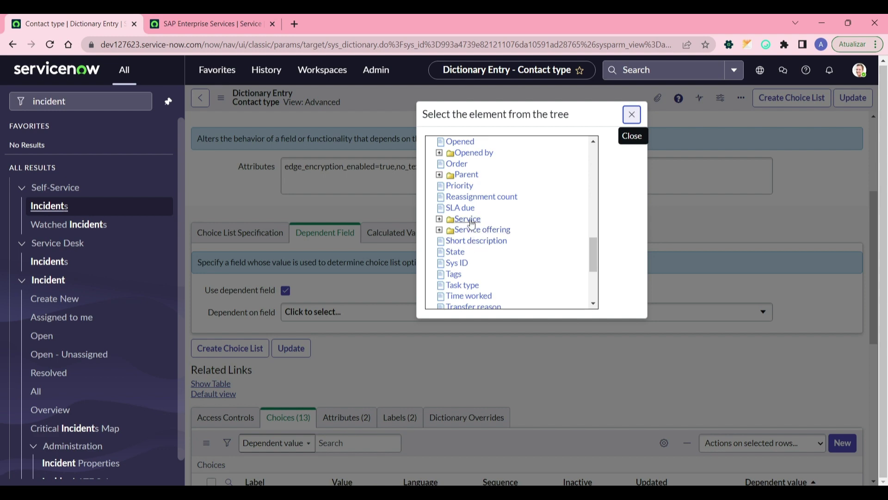
left_click(470, 220)
Filter out inactive Contact type choices and sort the remaining 11 by Sequence
scroll(548, 255, "down", 4)
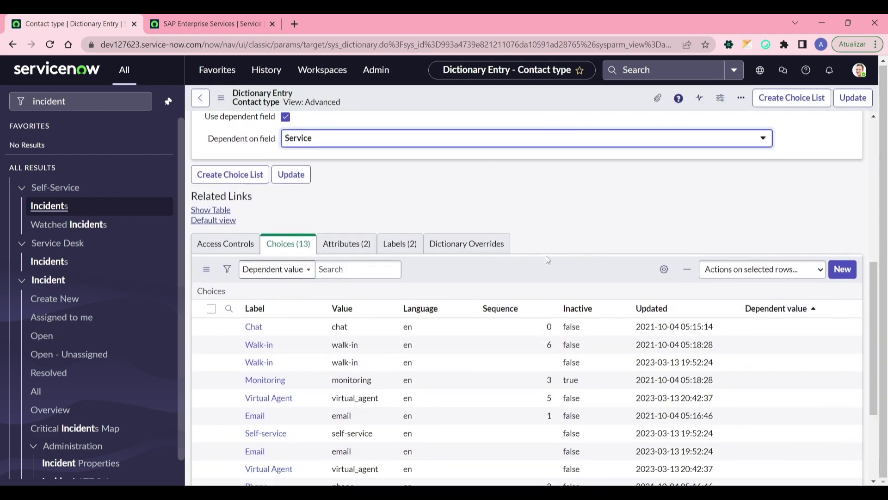
scroll(548, 257, "down", 3)
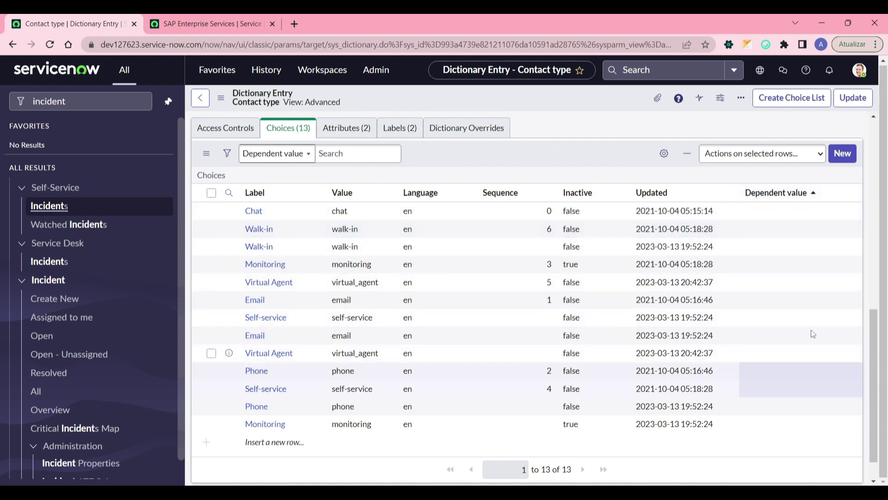
left_click(574, 245)
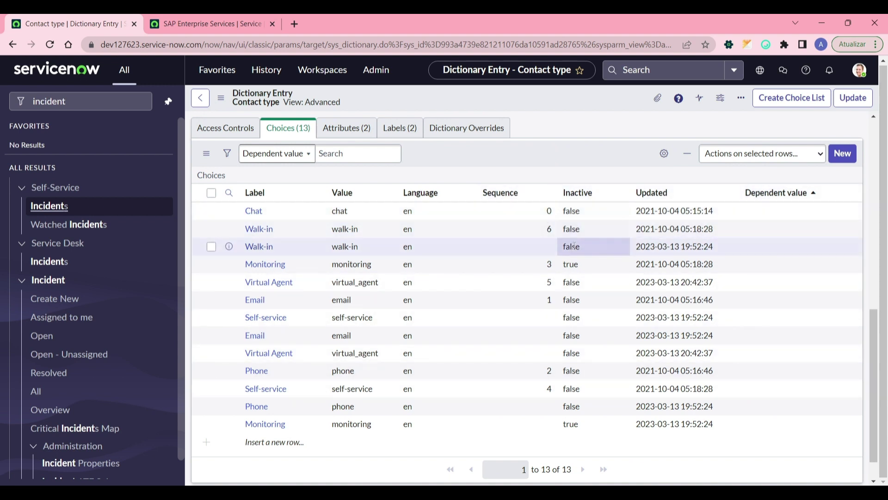
left_click(574, 262)
right_click(572, 264)
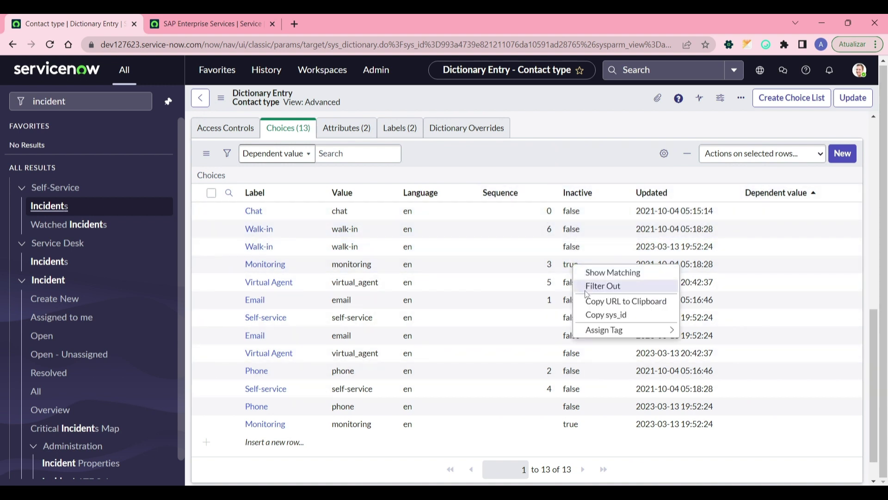
left_click(584, 290)
left_click(598, 295)
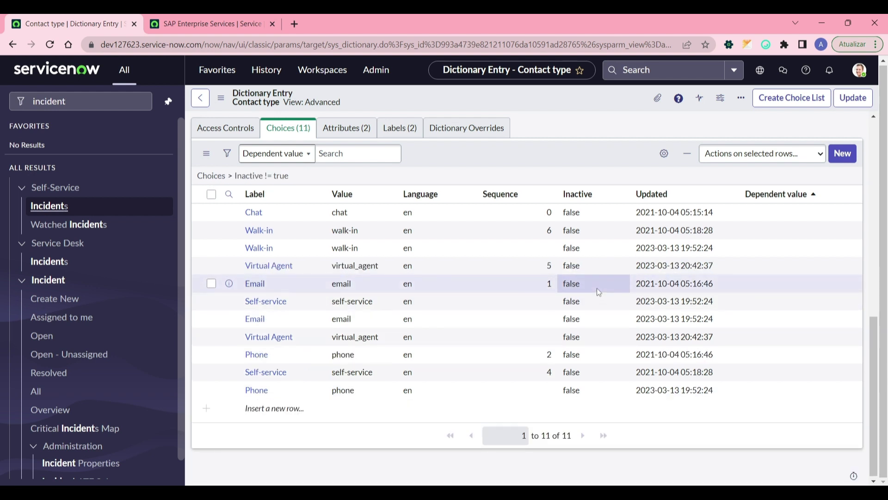
left_click(516, 194)
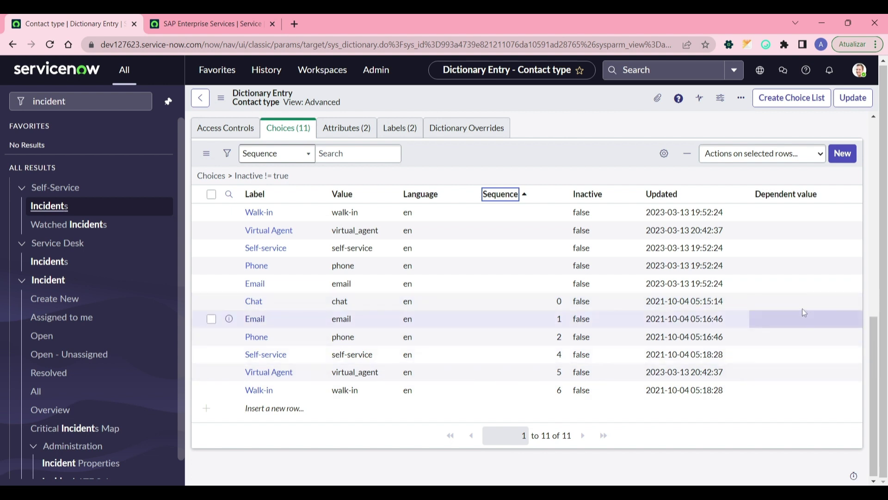
Paste the SAP Enterprise Services sys_id as Walk-in's dependent value
left_click(800, 389)
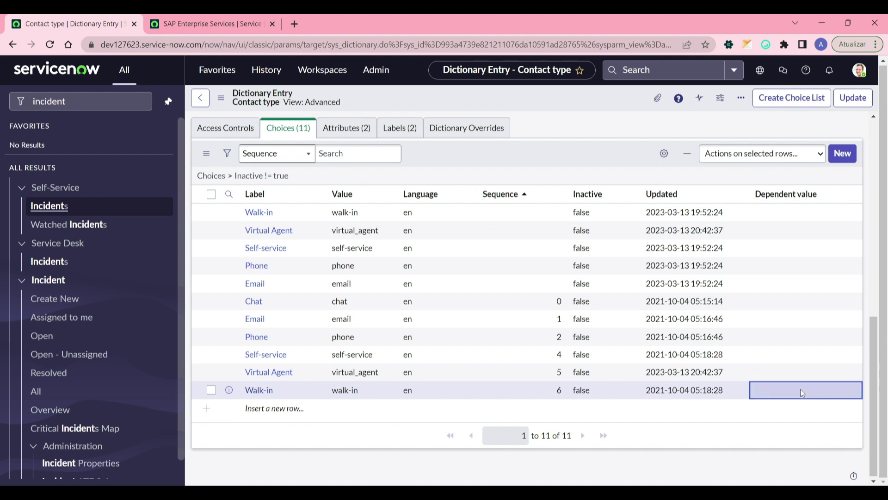
left_click(800, 388)
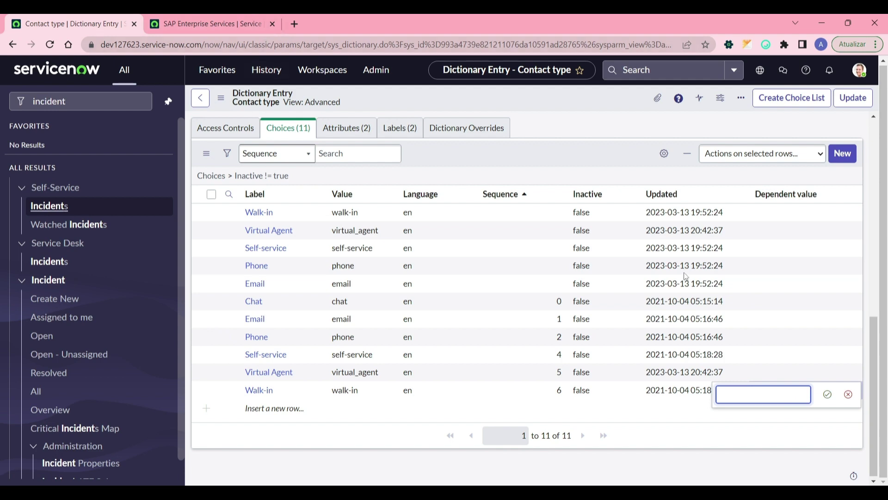
key("ctrl+Tab")
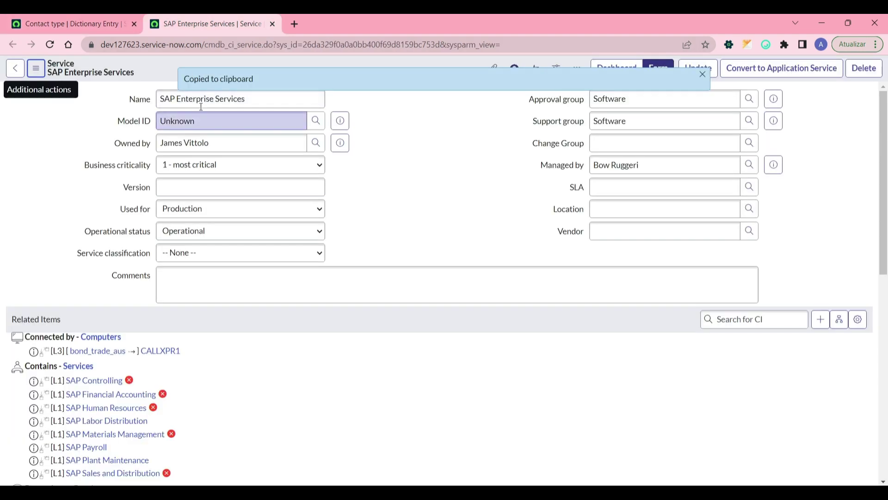
left_click(103, 16)
left_click(758, 399)
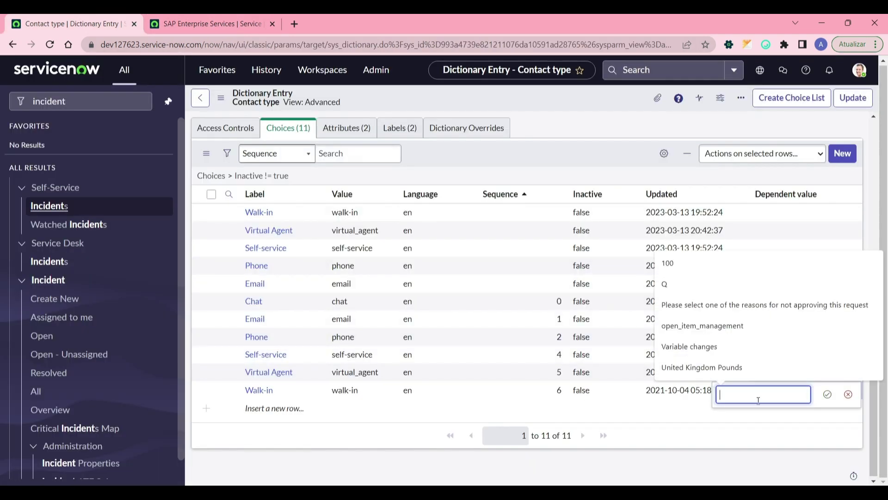
key("ctrl+v")
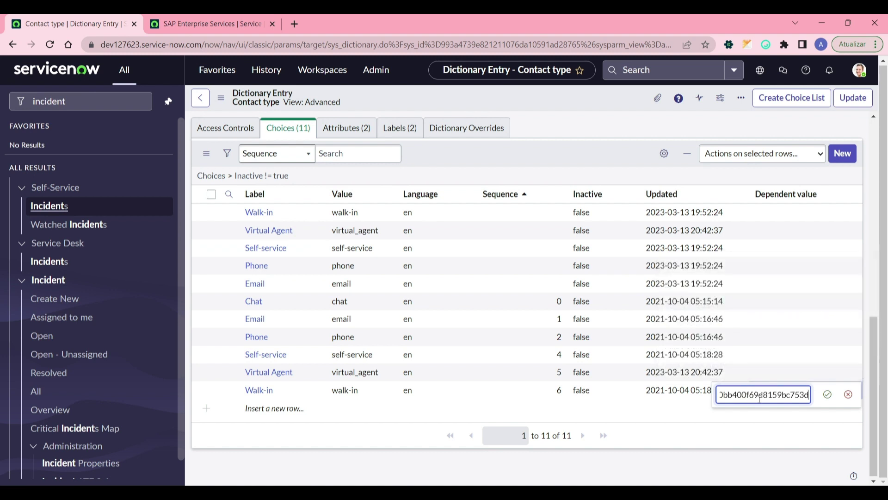
left_click(829, 393)
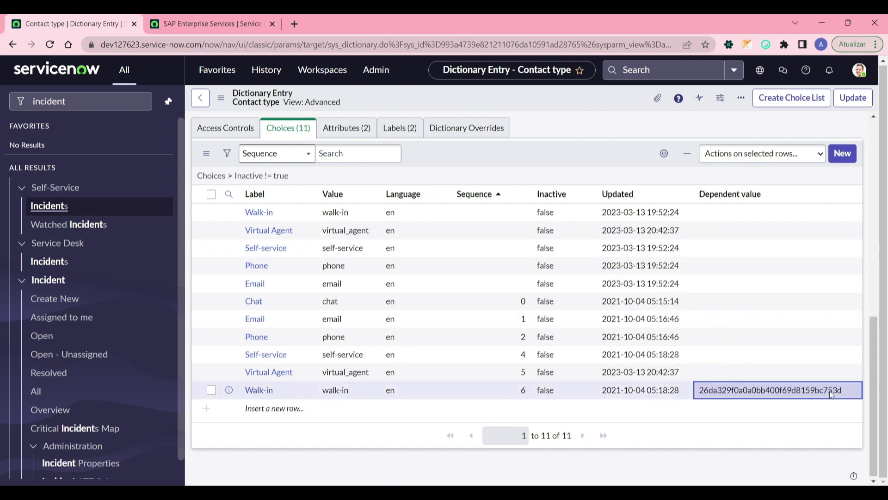
Give Virtual Agent and Self-service the same sys_id as their dependent value
double_click(747, 374)
key("ctrl+v")
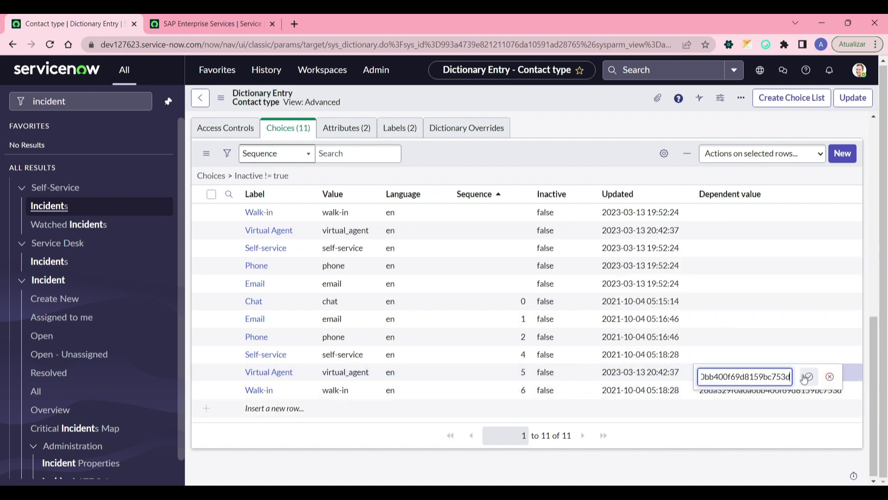
key("Return")
left_click(747, 352)
double_click(748, 353)
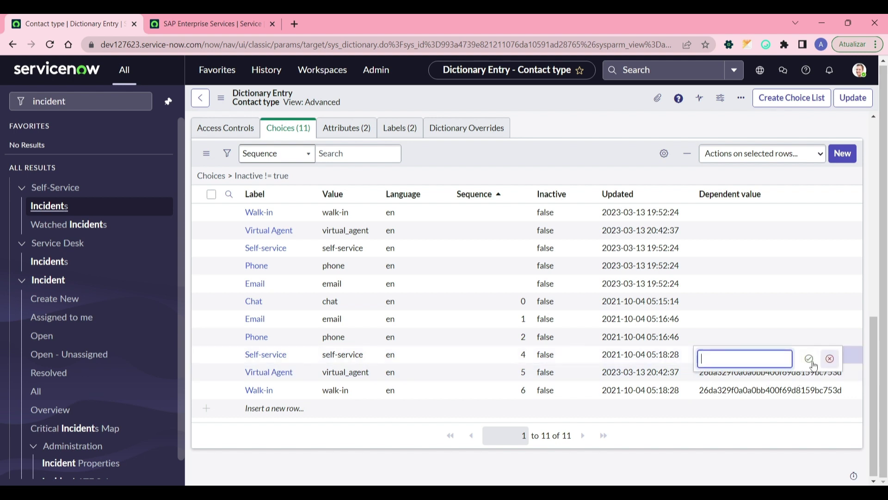
key("ctrl+v")
key("Return")
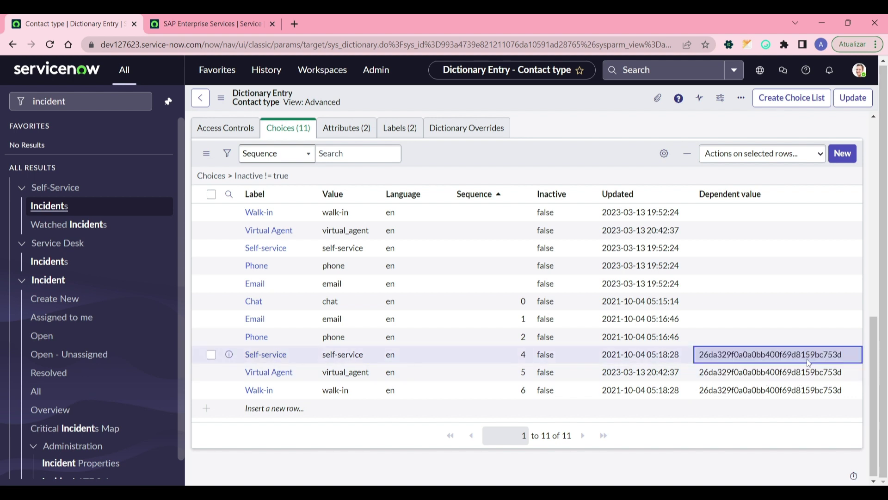
right_click(594, 98)
left_click(558, 95)
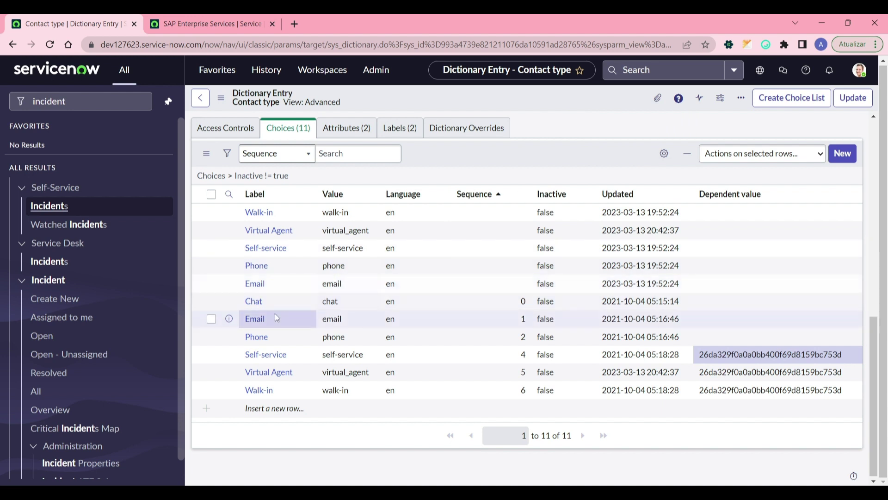
Filter out sequence-0 choices and save the Contact type dictionary entry
right_click(498, 282)
left_click(490, 306)
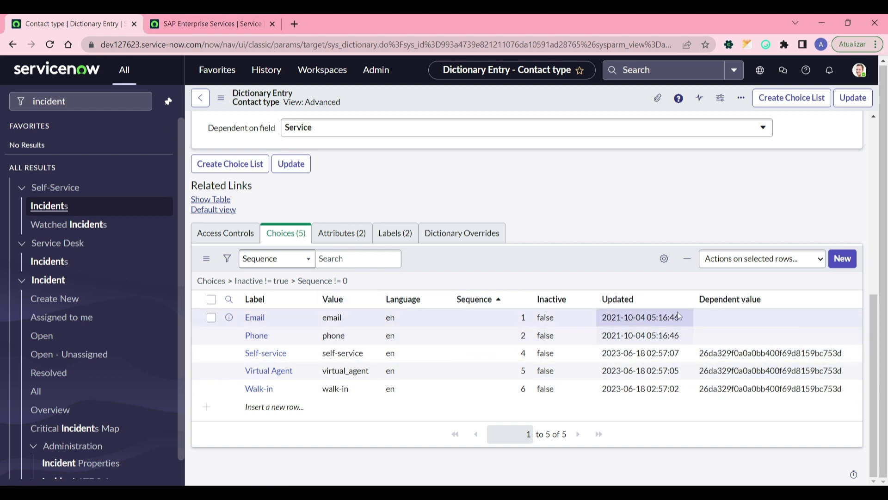
right_click(590, 97)
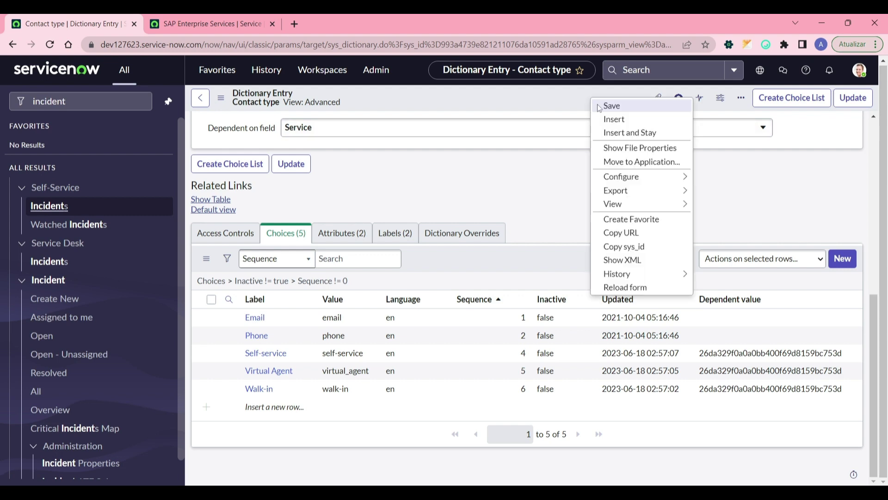
left_click(597, 104)
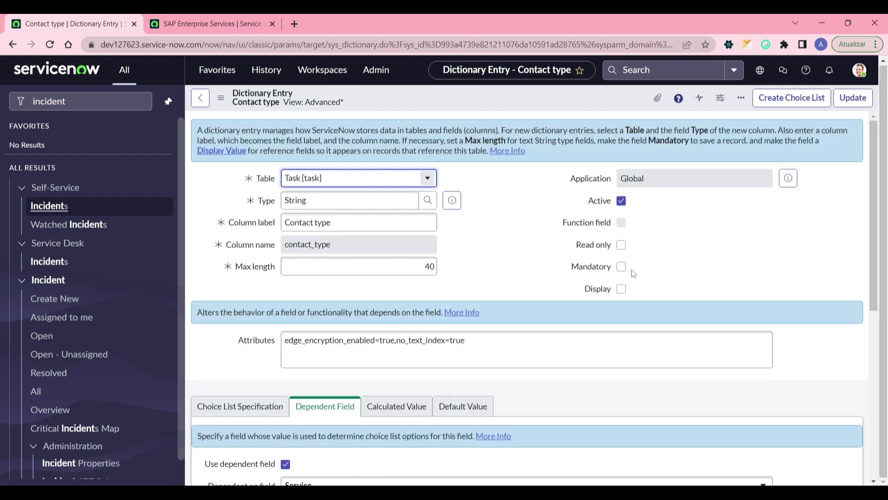
Check that Dependent on field is Service, then return to the Self-Service Incidents list
scroll(633, 273, "down", 4)
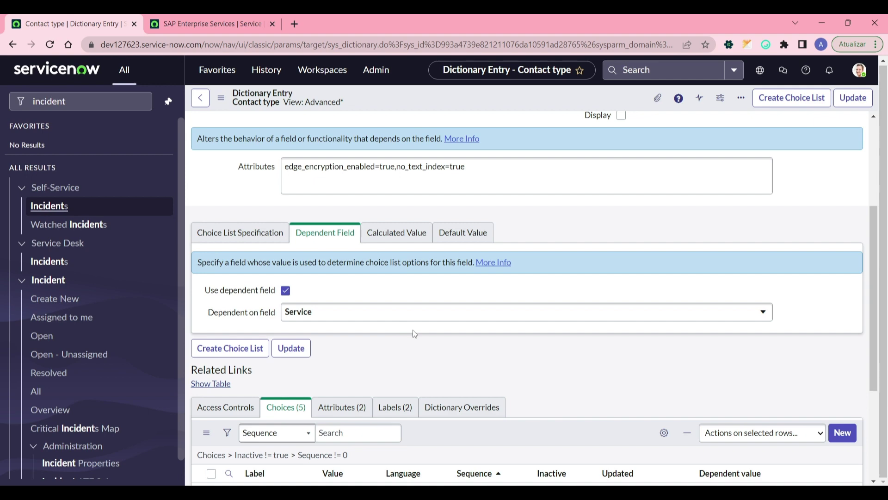
scroll(432, 307, "up", 4)
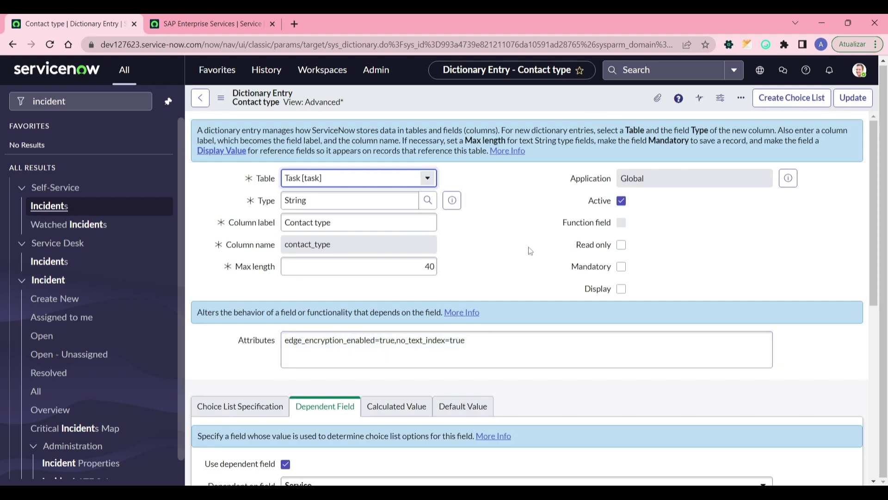
scroll(281, 227, "down", 1)
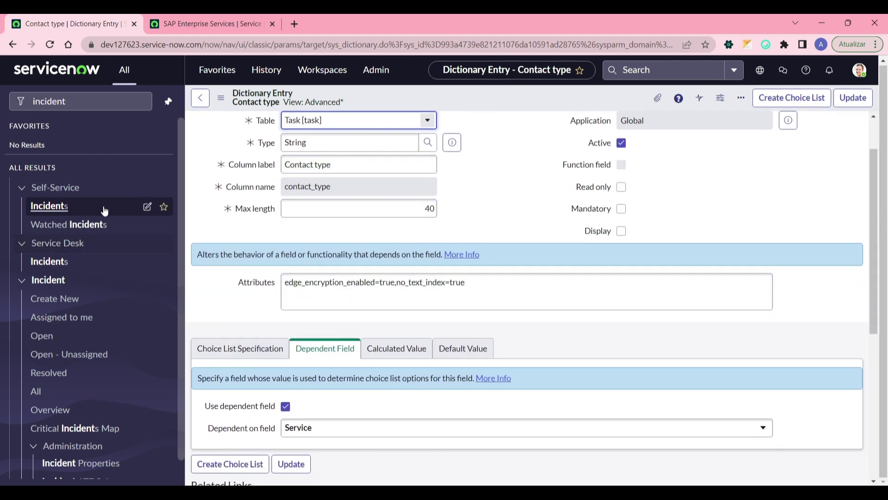
left_click(52, 209)
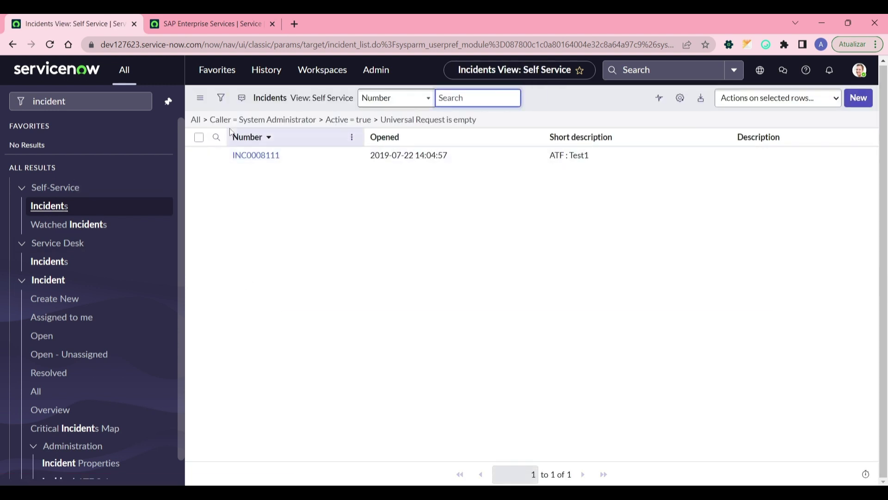
List all incidents in the Default view and open INC0009009
left_click(195, 121)
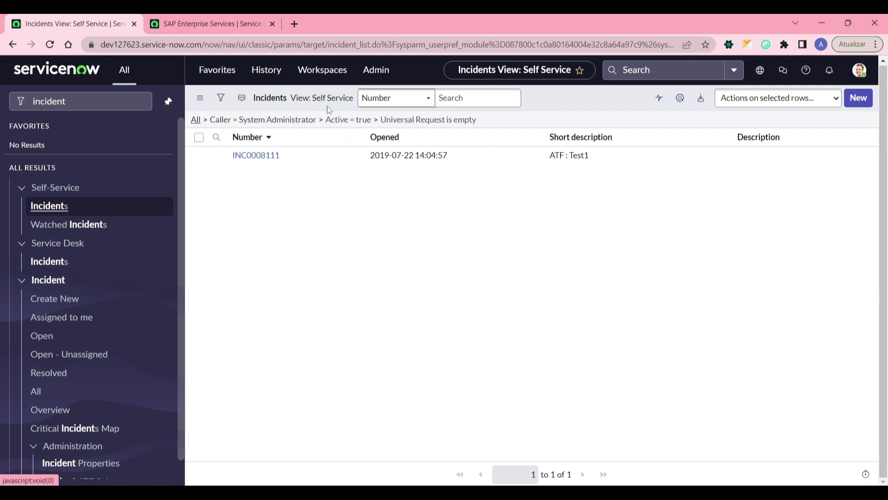
right_click(320, 101)
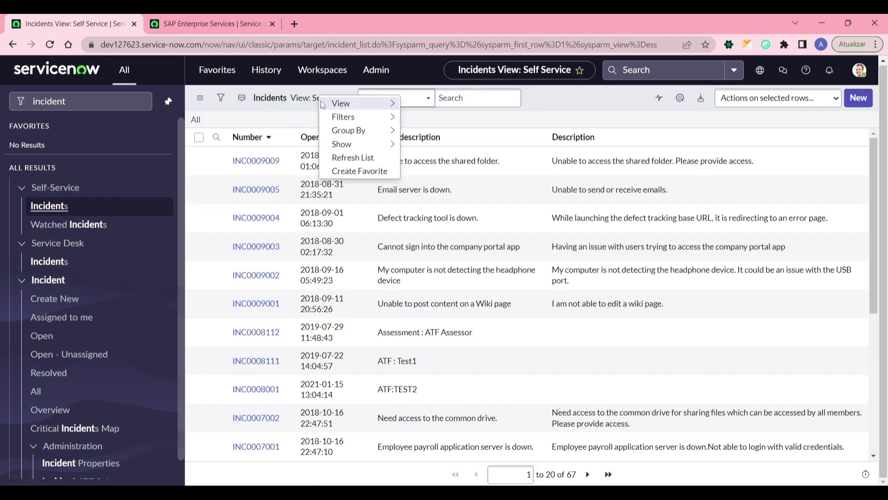
mouse_move(384, 98)
left_click(432, 106)
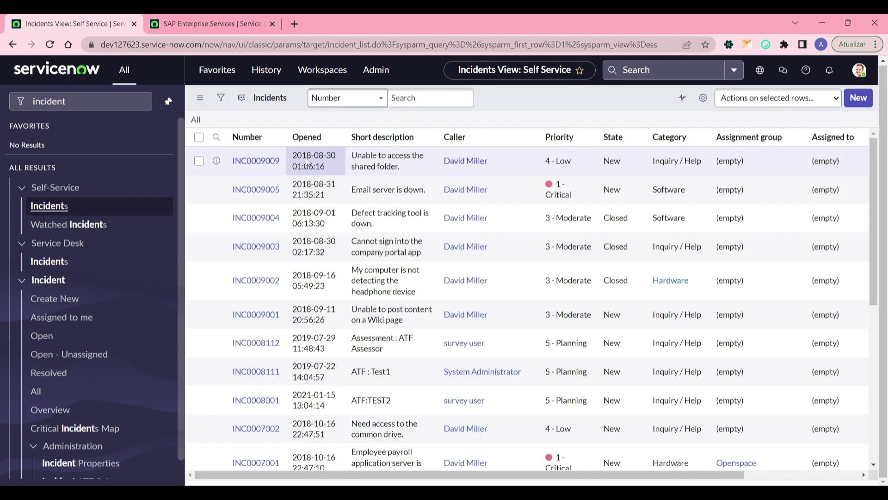
left_click(271, 162)
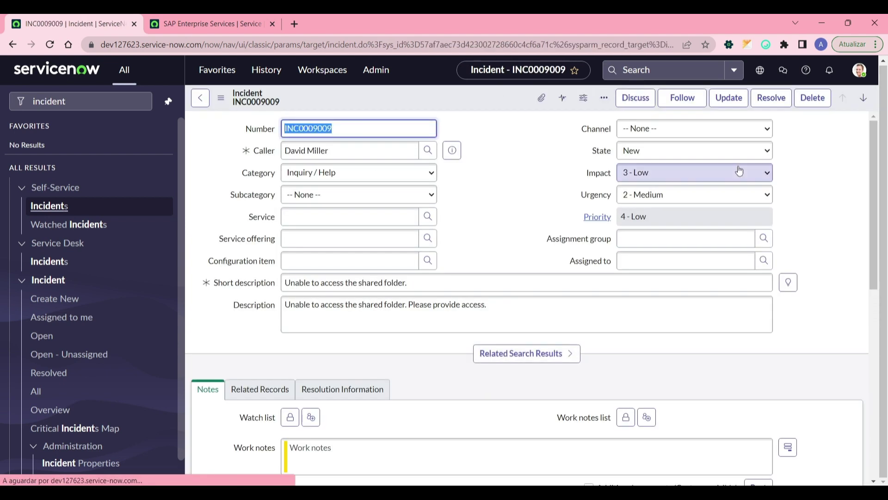
With Service empty, verify Channel offers only Chat, Email and Phone, leaving it unchanged
left_click(362, 215)
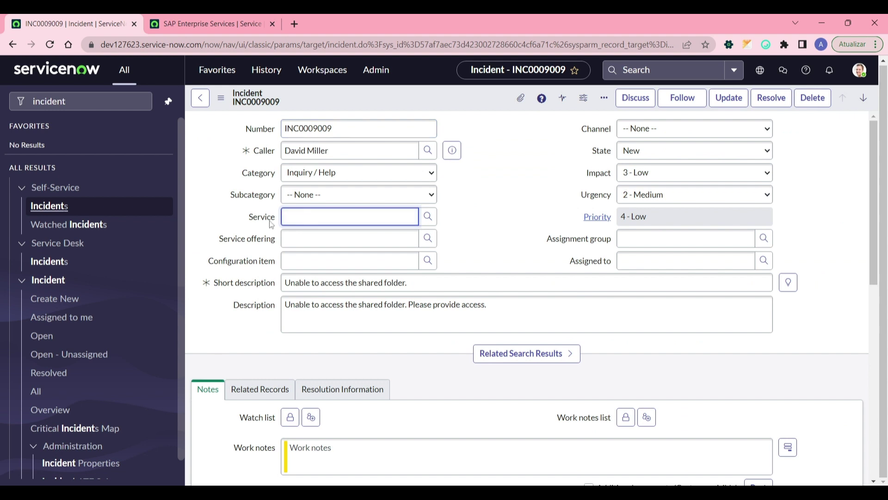
left_click(628, 132)
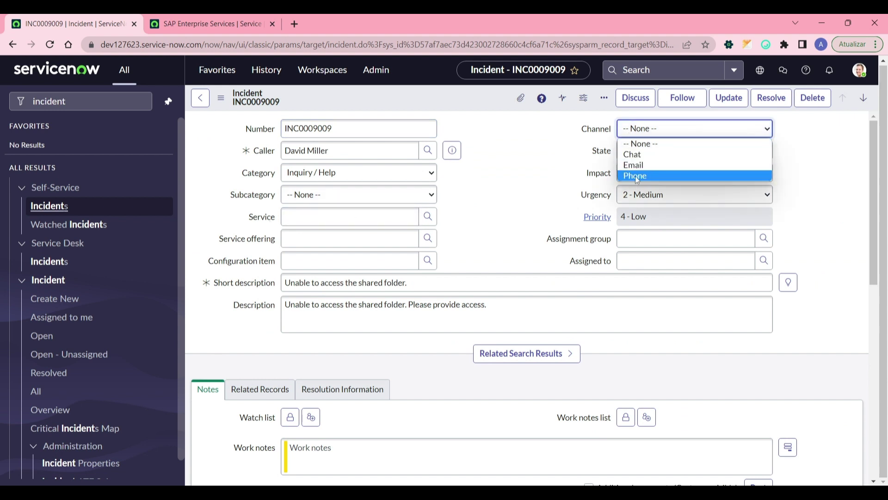
left_click(508, 194)
left_click(639, 135)
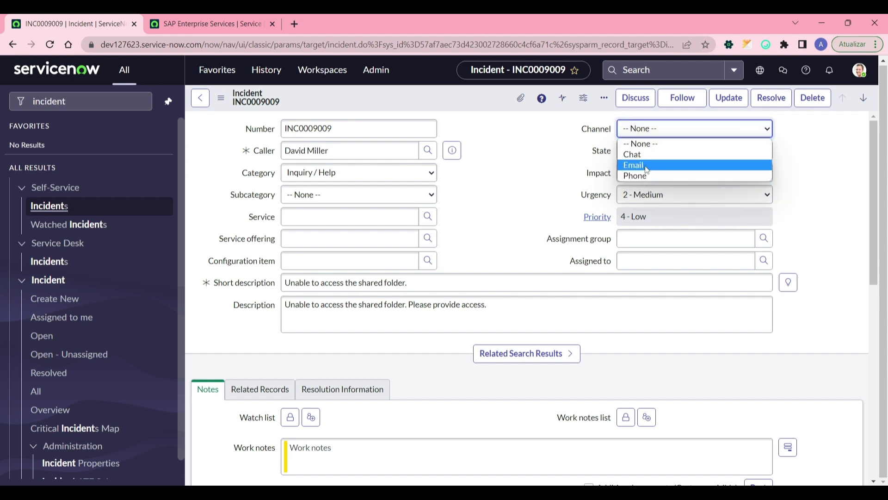
left_click(530, 192)
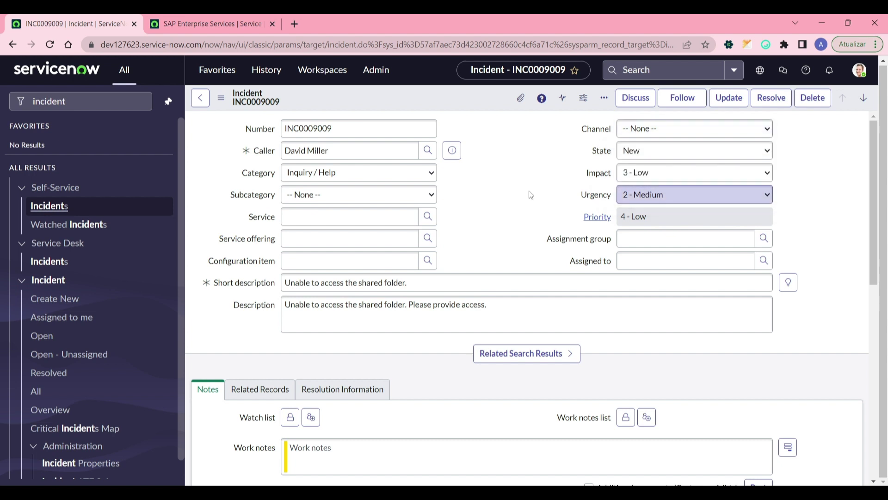
Pick SAP Enterprise Services as Service and verify Channel lists Self-service, Virtual Agent, Walk-in
left_click(433, 225)
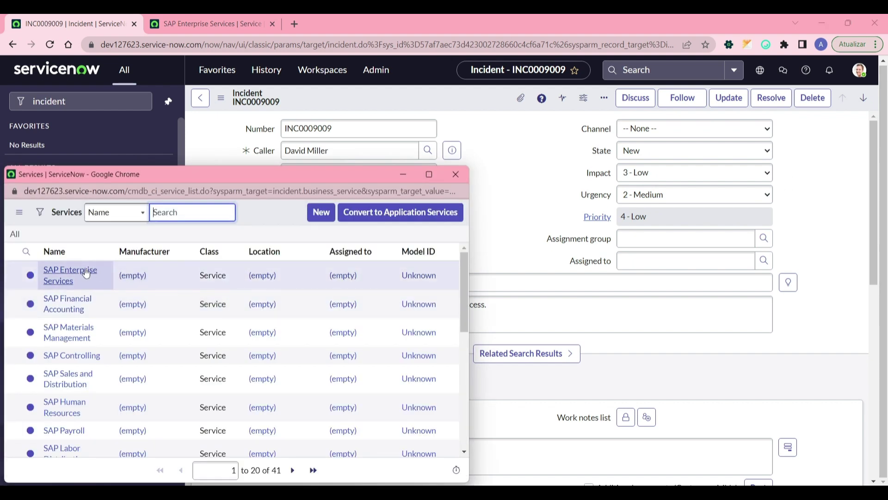
left_click(85, 276)
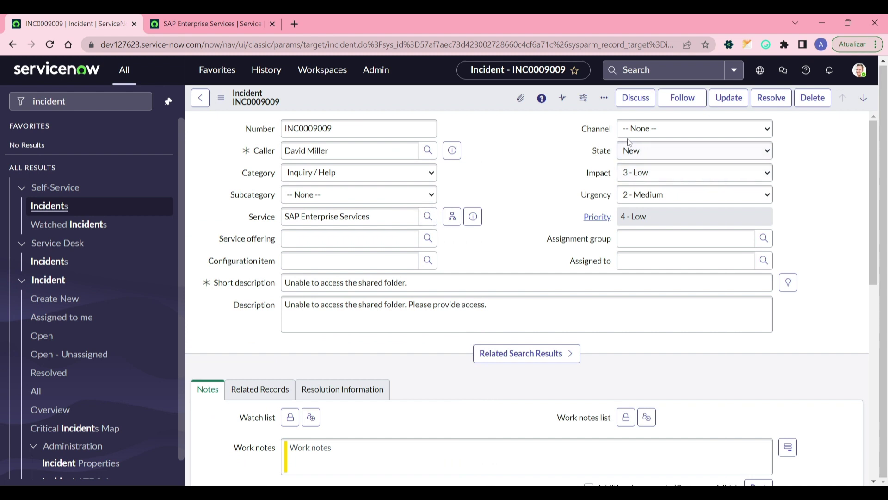
left_click(632, 132)
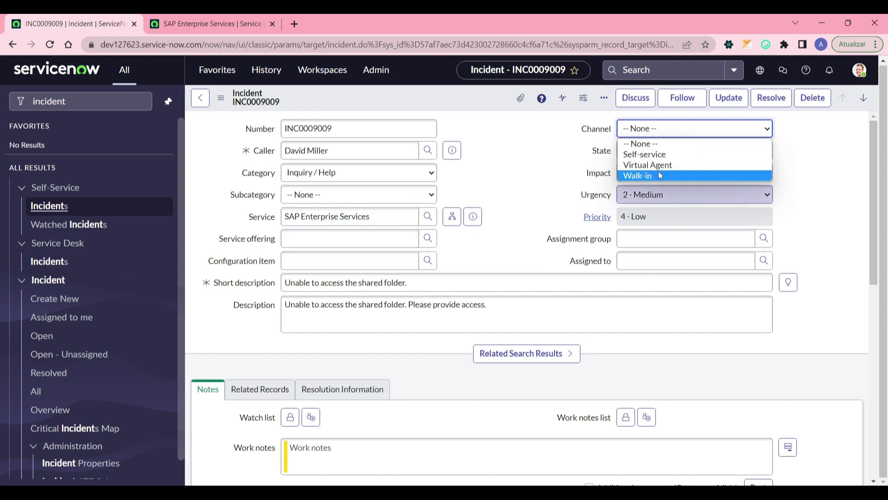
left_click(813, 186)
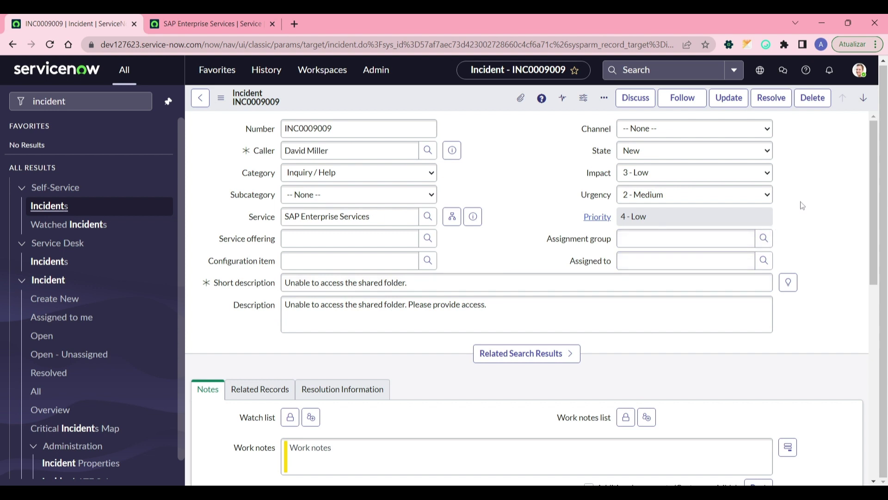
mouse_move(611, 494)
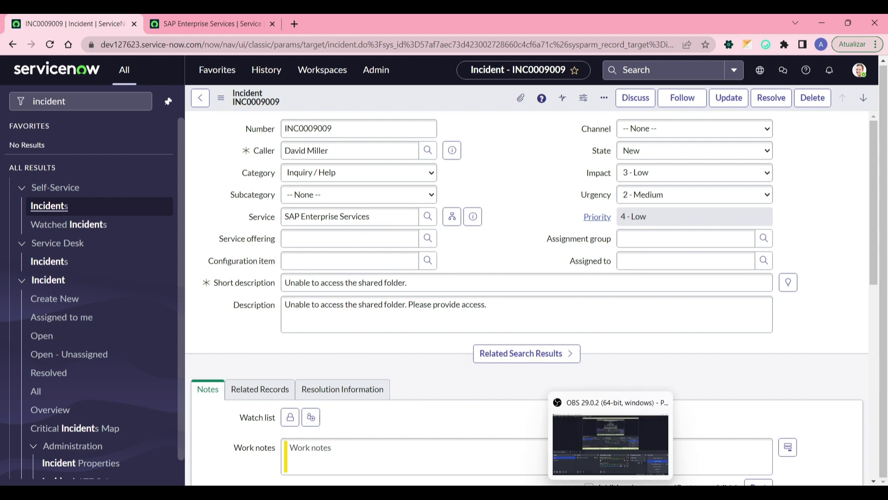